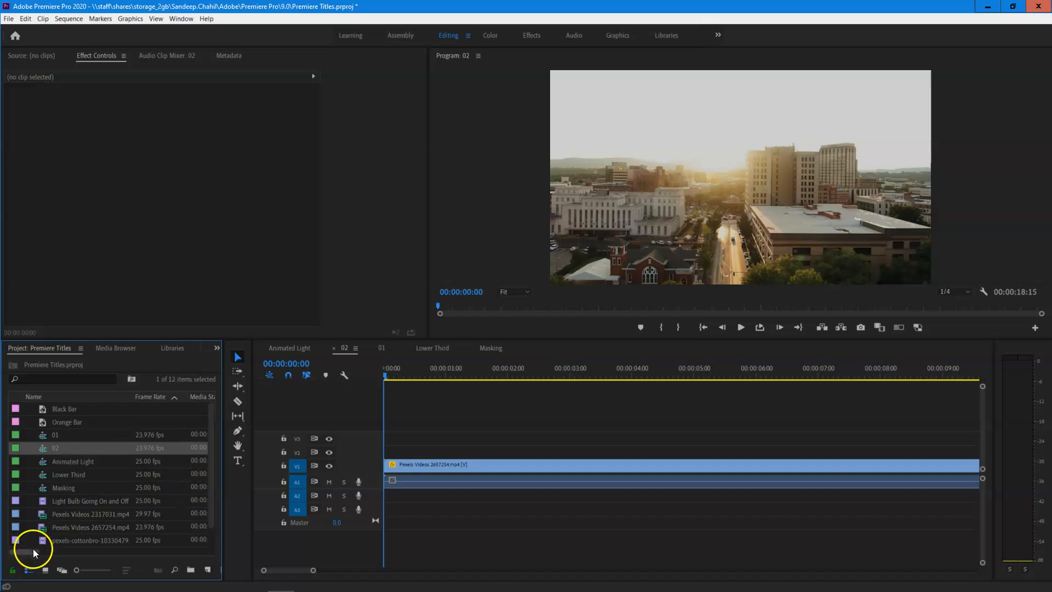
# - Check the frame size of sequence 02 in the project's Video Info column
pyautogui.moveTo(33, 550); pyautogui.dragTo(115, 542)
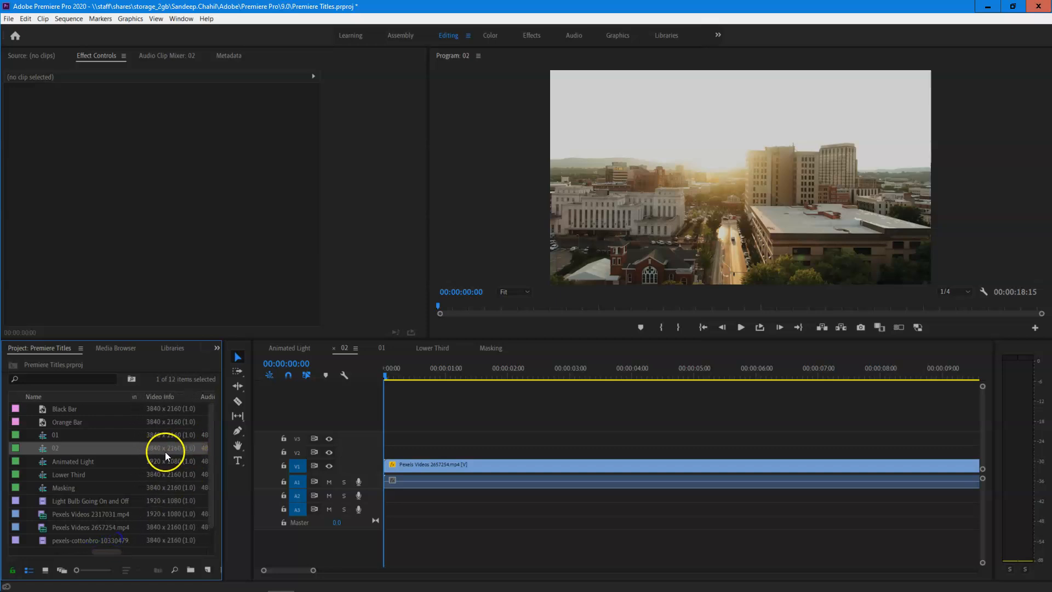
pyautogui.click(180, 450)
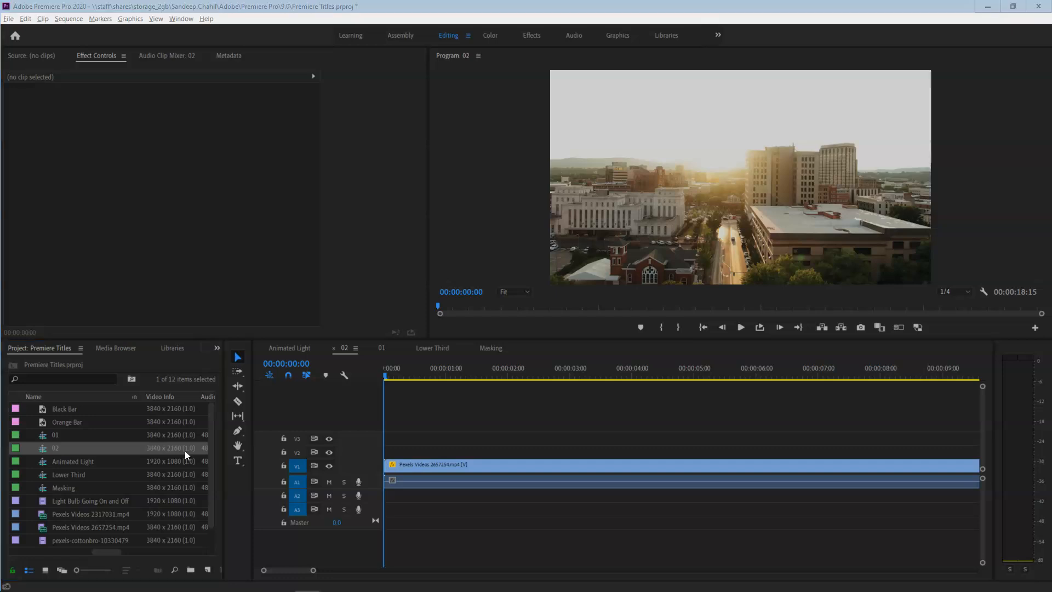
pyautogui.click(194, 461)
# - Switch to Photoshop and create a new 3840 x 2160 pixel document at 96 pixels/inch, RGB Color, with a white background
pyautogui.hotkey('alt', 'Tab')
pyautogui.click(31, 7)
pyautogui.click(34, 18)
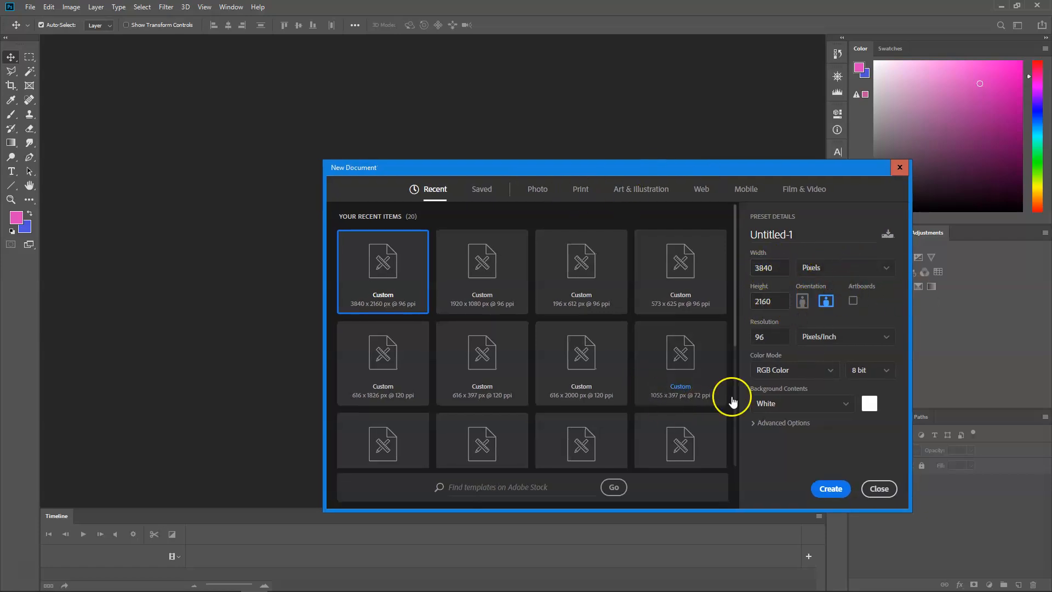
pyautogui.click(830, 489)
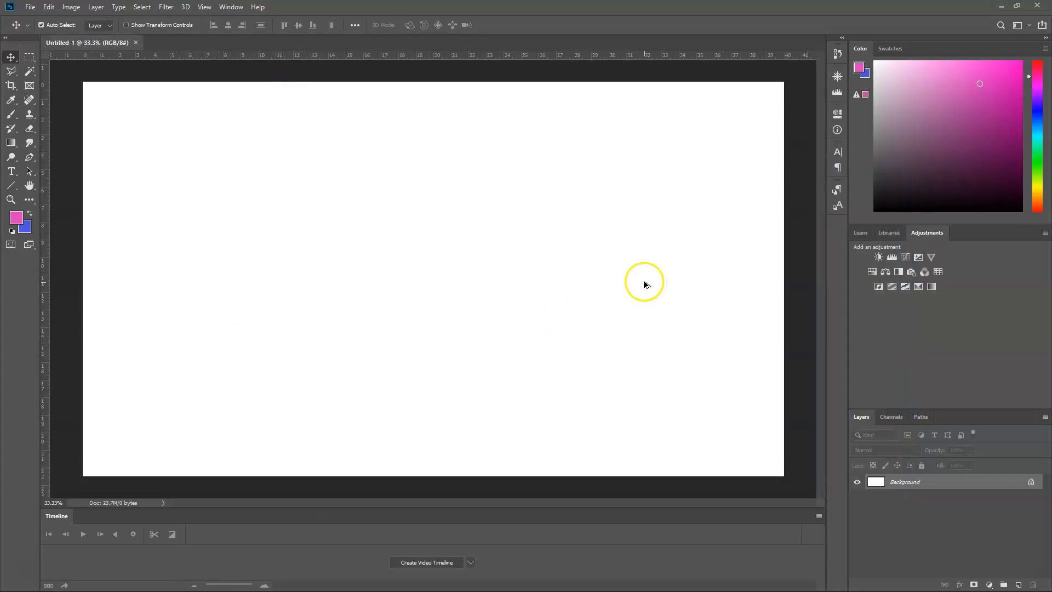
pyautogui.hotkey('alt', 'Tab')
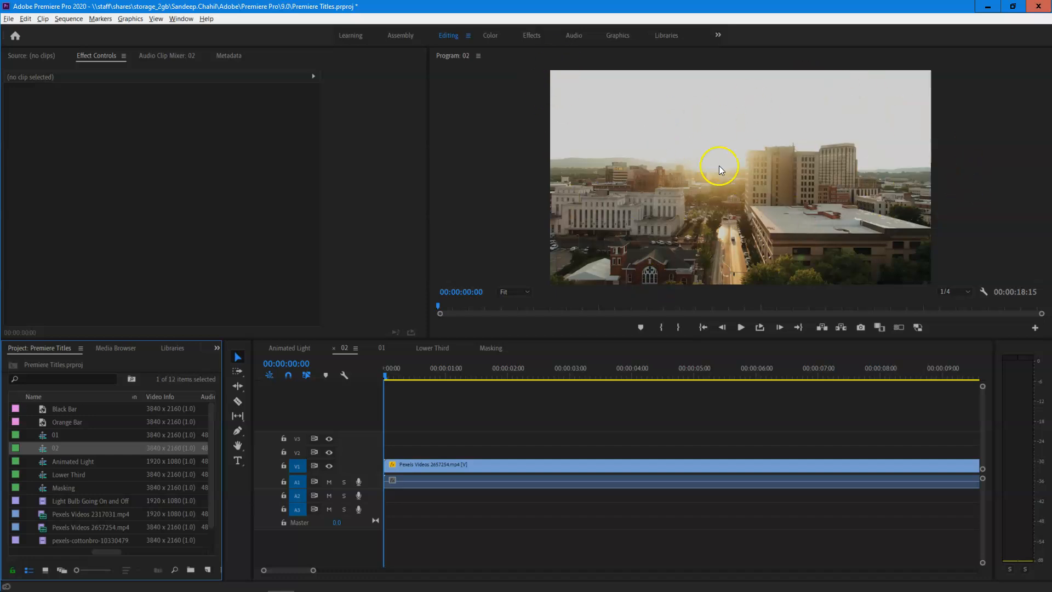
pyautogui.hotkey('alt', 'Tab')
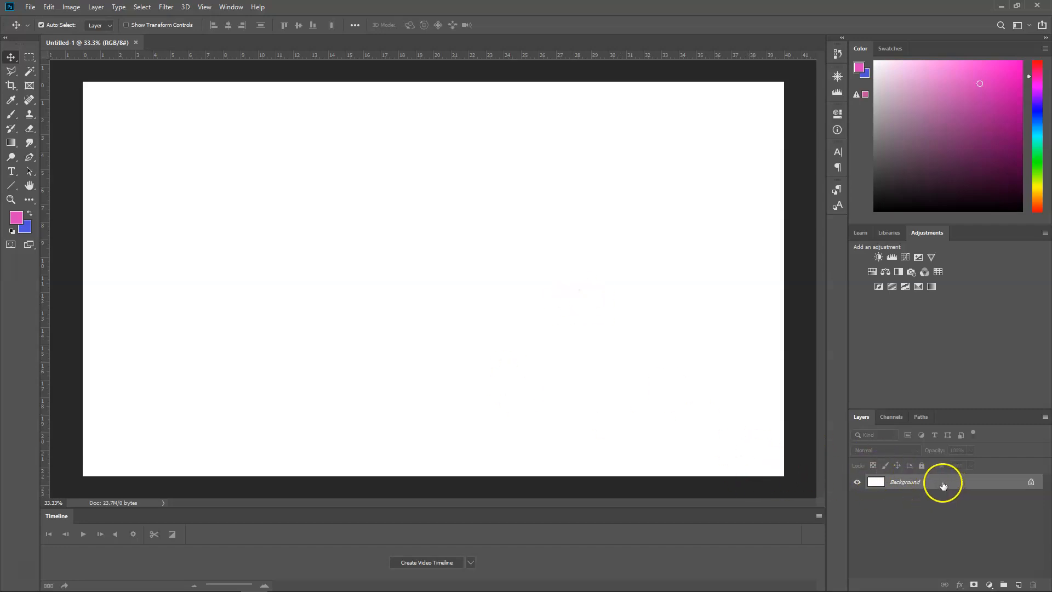
# - Create a second 3840 x 2160 document with its background contents set to Background Color, and close it again
pyautogui.click(30, 7)
pyautogui.click(36, 18)
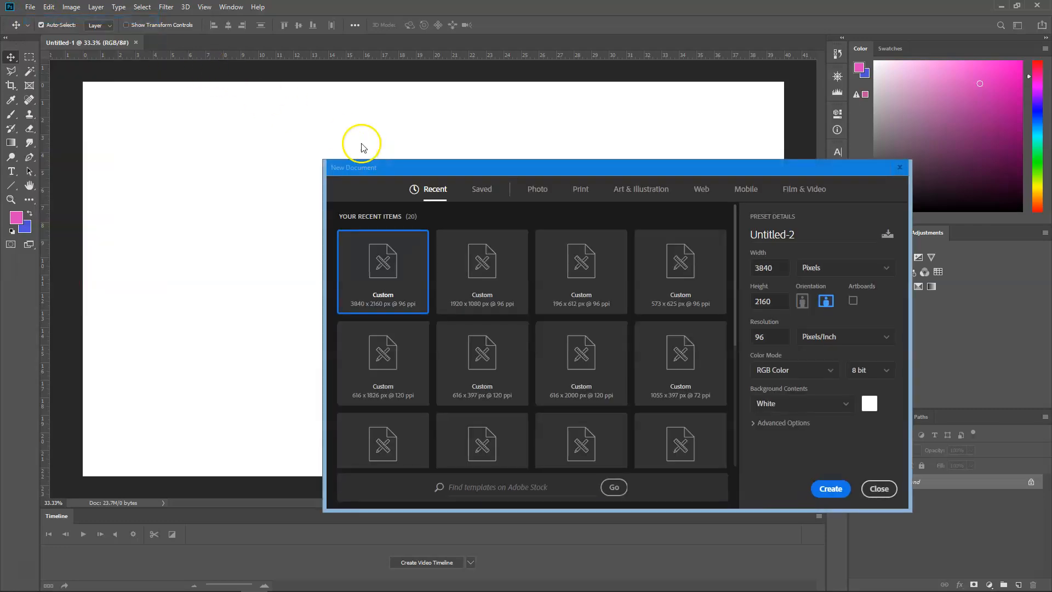
pyautogui.click(849, 408)
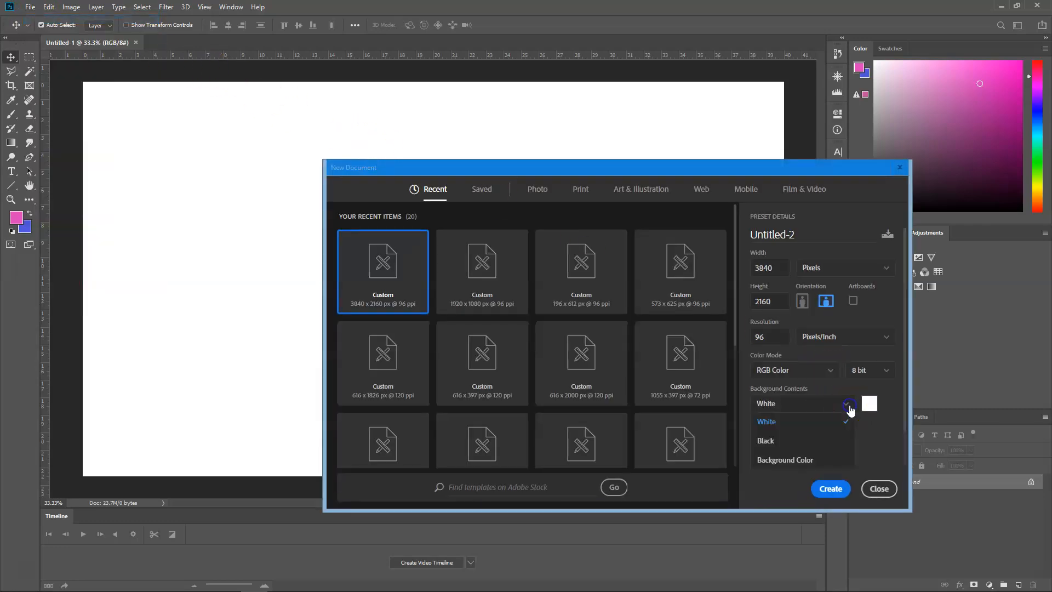
pyautogui.click(838, 462)
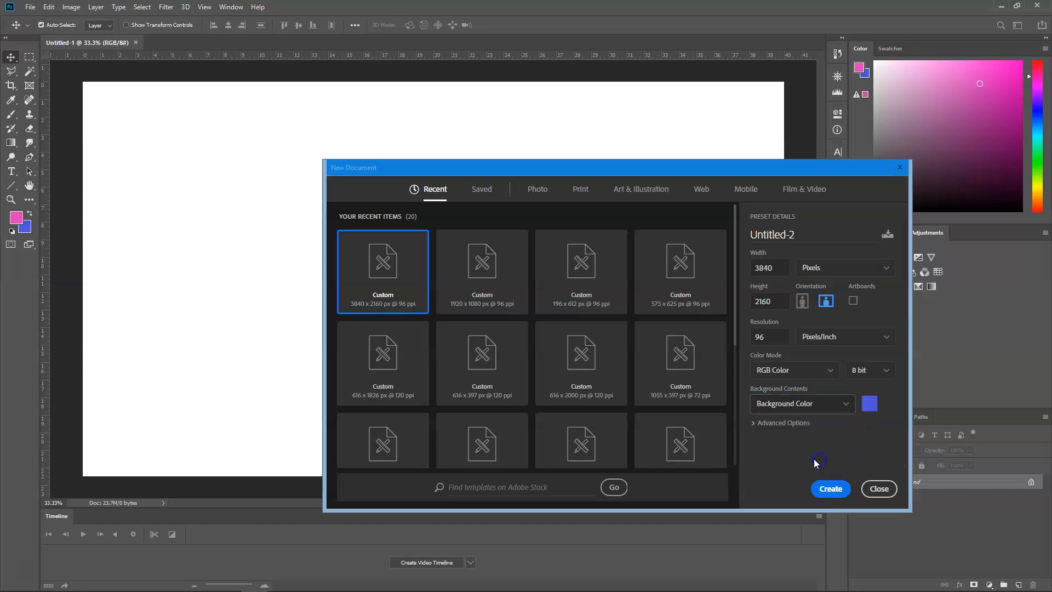
pyautogui.click(836, 488)
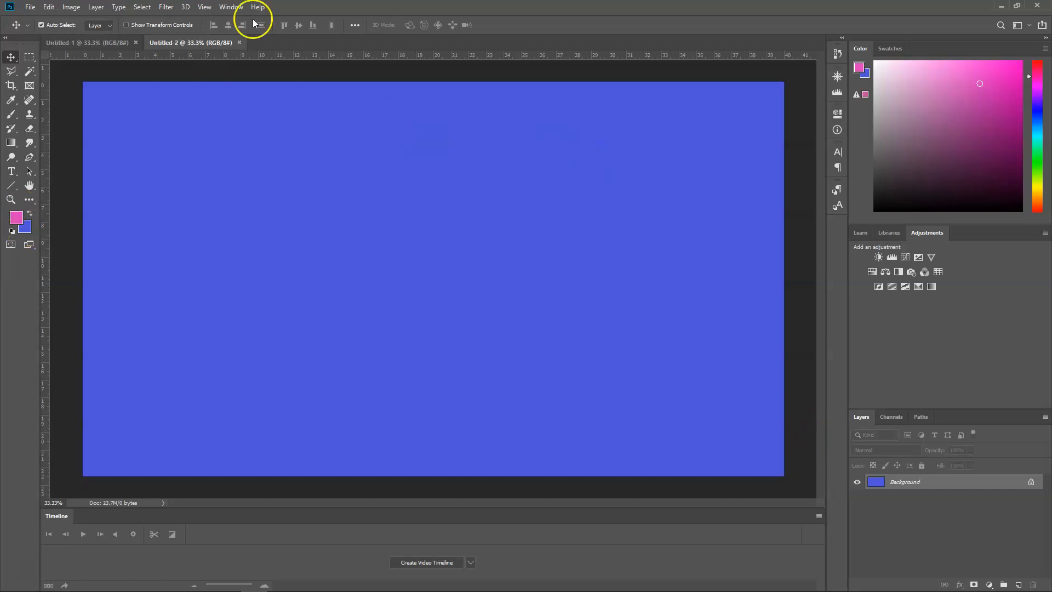
pyautogui.click(239, 42)
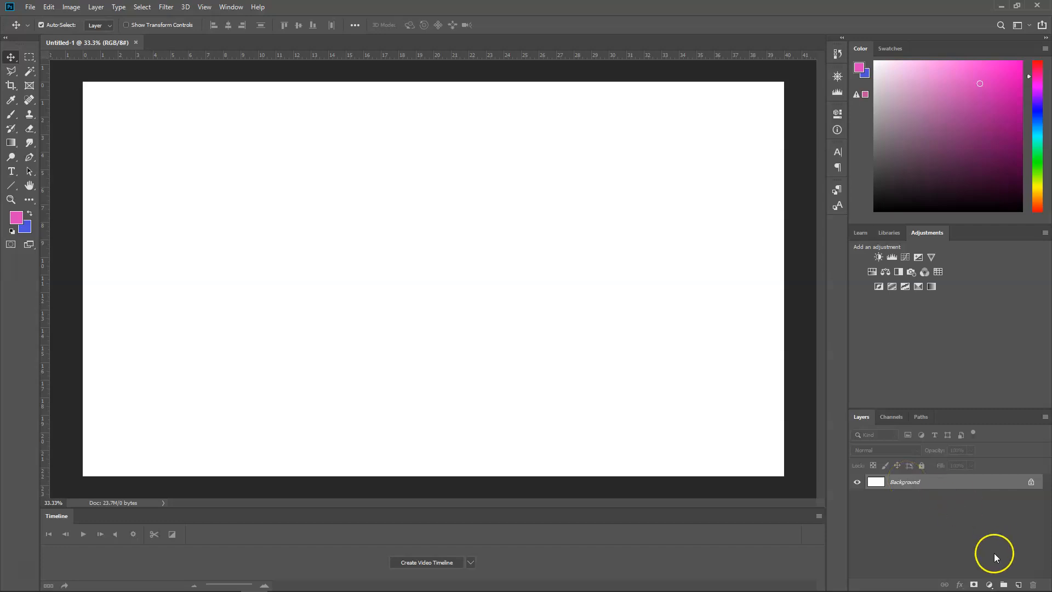
# - Add the text "Video Title" to the canvas in white Arial Bold at 200 pt
pyautogui.click(16, 175)
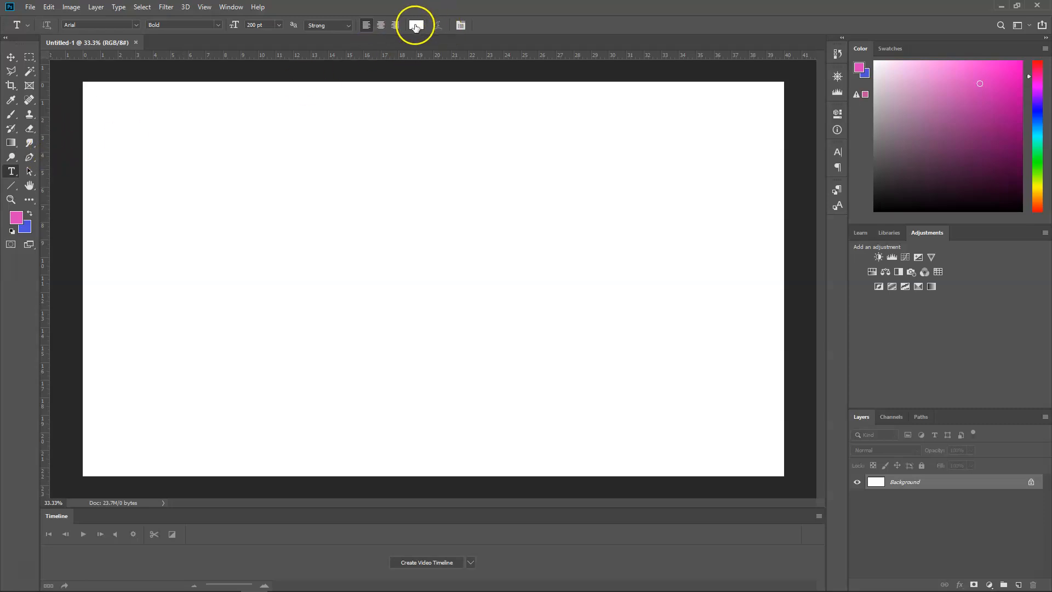
pyautogui.click(236, 252)
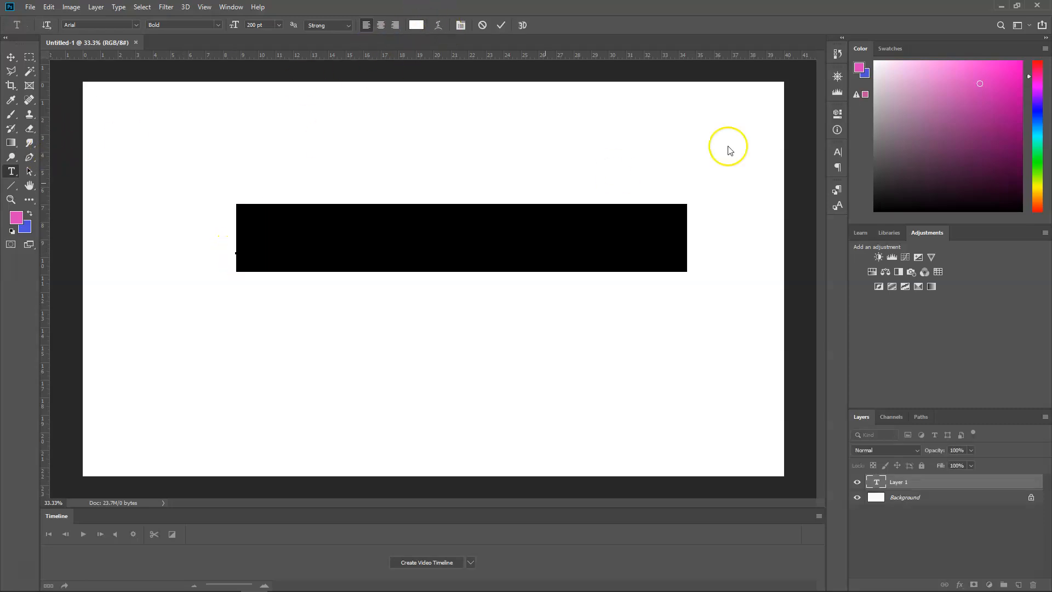
pyautogui.write('vid')
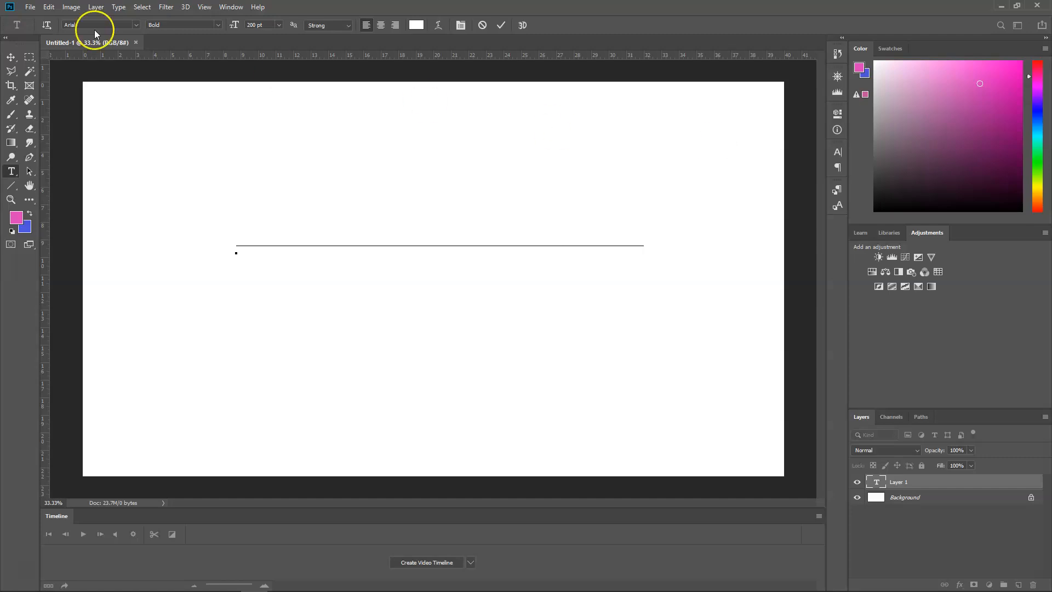
pyautogui.click(11, 57)
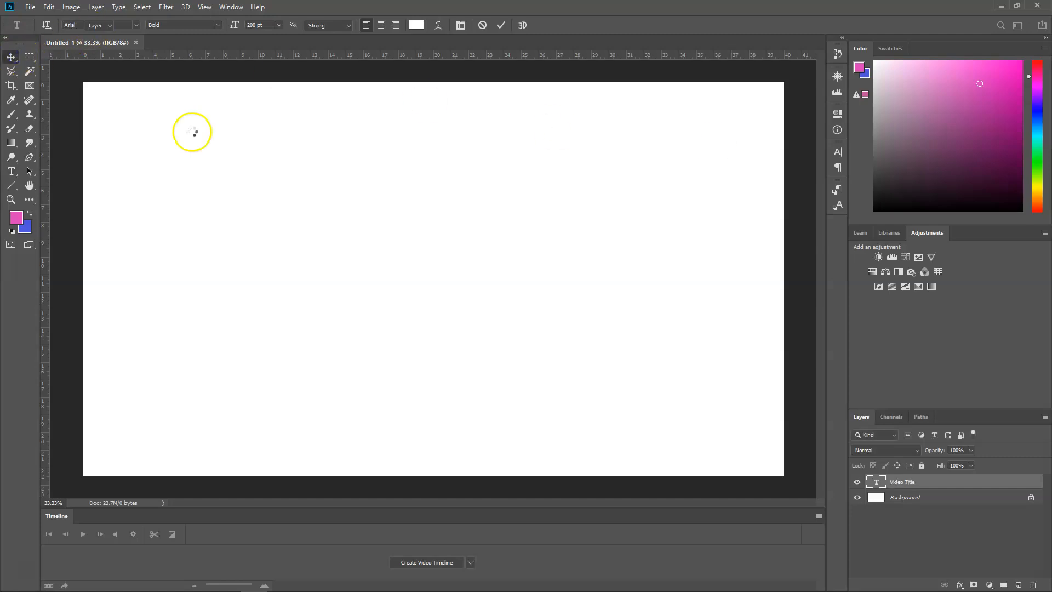
# - Convert the locked white Background into a regular layer and delete it, leaving only the title on transparency
pyautogui.click(914, 497)
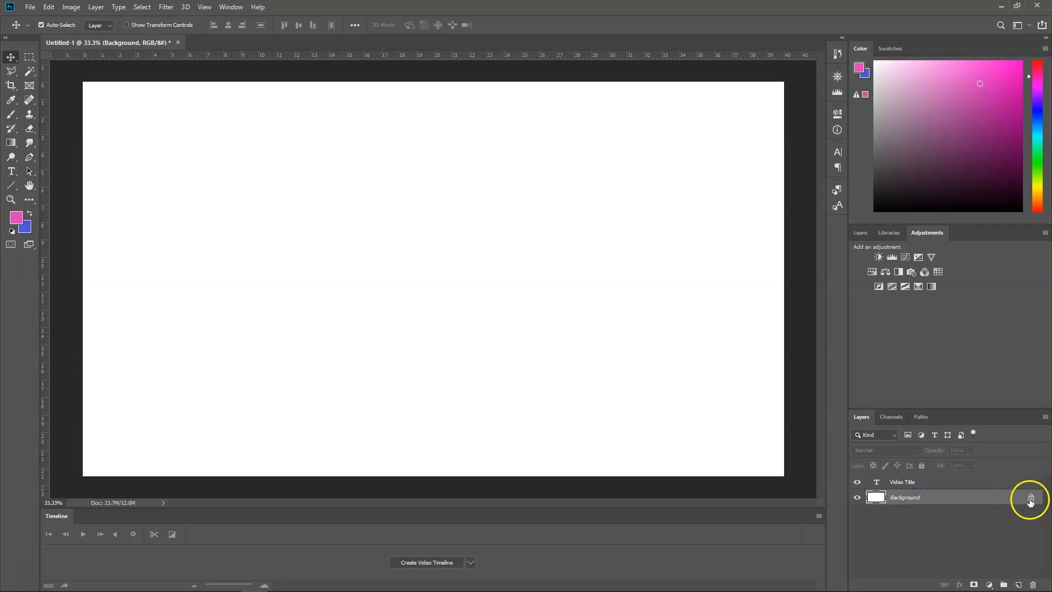
pyautogui.doubleClick(907, 498)
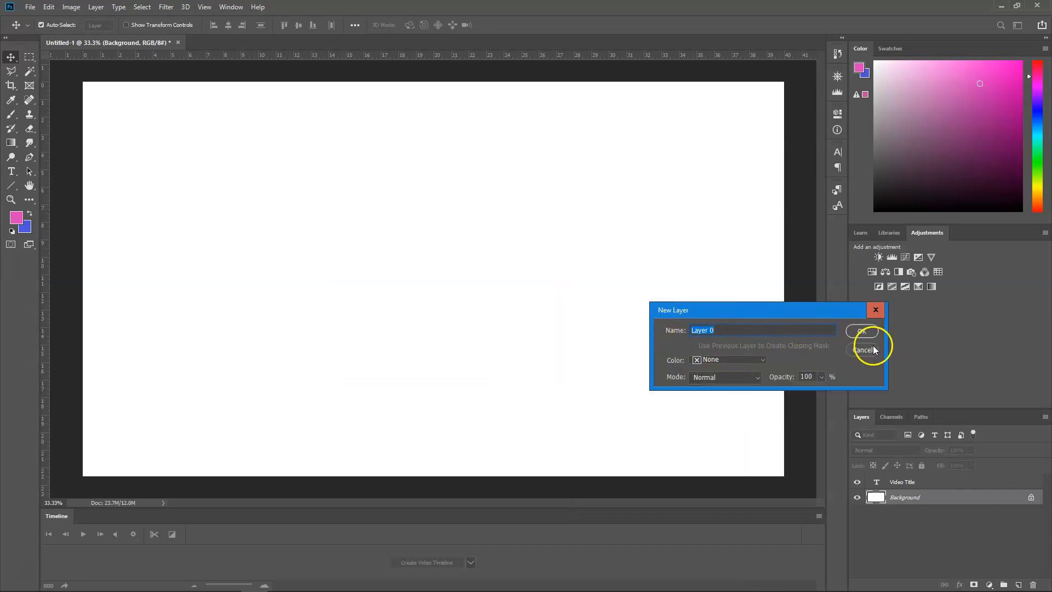
pyautogui.click(862, 332)
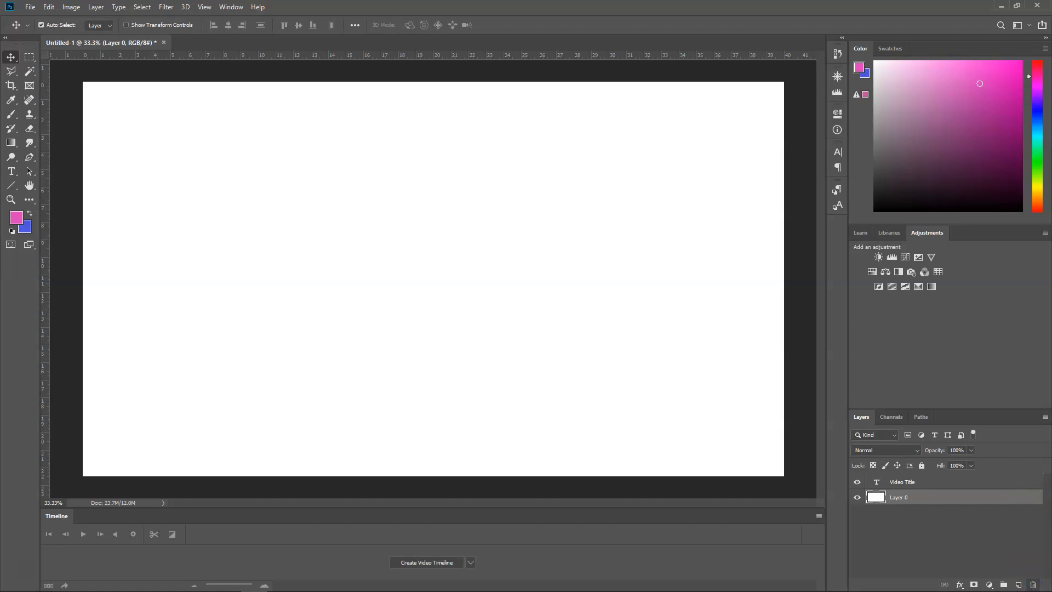
pyautogui.click(1032, 584)
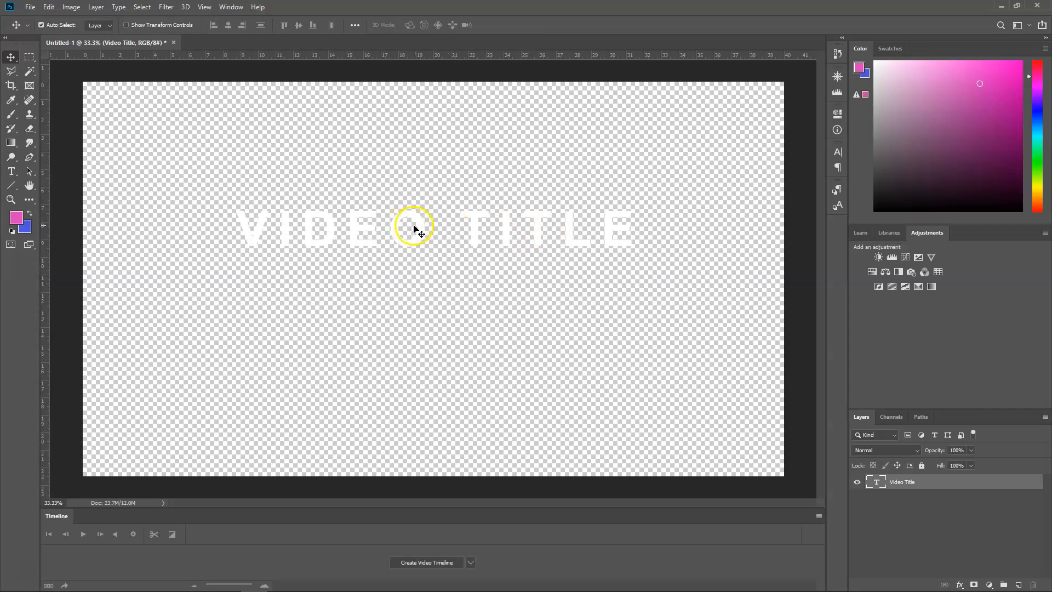
# - Move the video title text slightly down and to the left on the canvas
pyautogui.moveTo(418, 229); pyautogui.dragTo(414, 235)
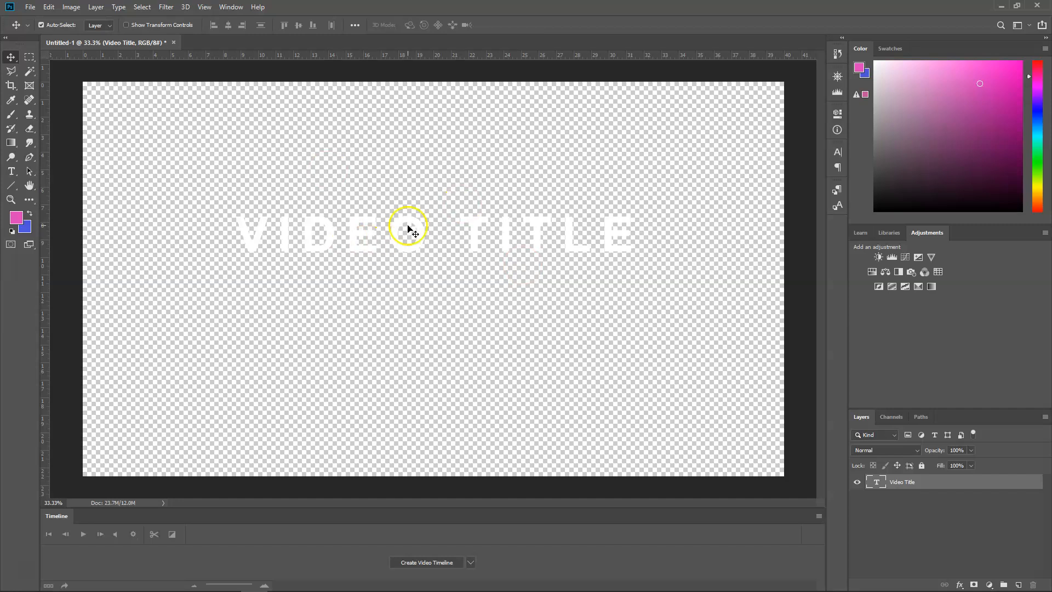
pyautogui.moveTo(422, 228); pyautogui.dragTo(415, 231)
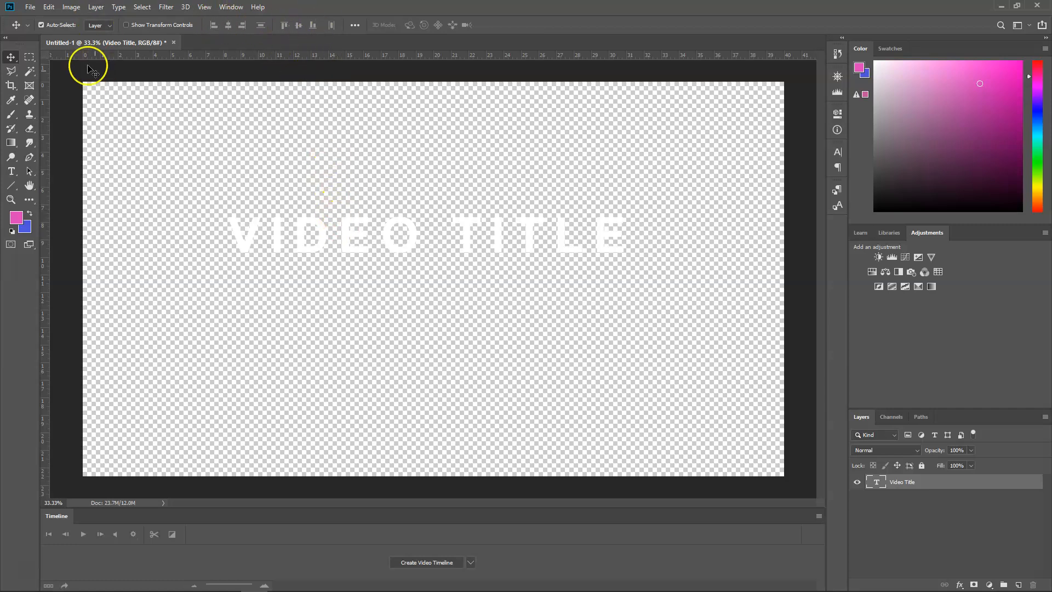
# - Save the document as "Title 2.psd" in the Titles folder
pyautogui.click(29, 7)
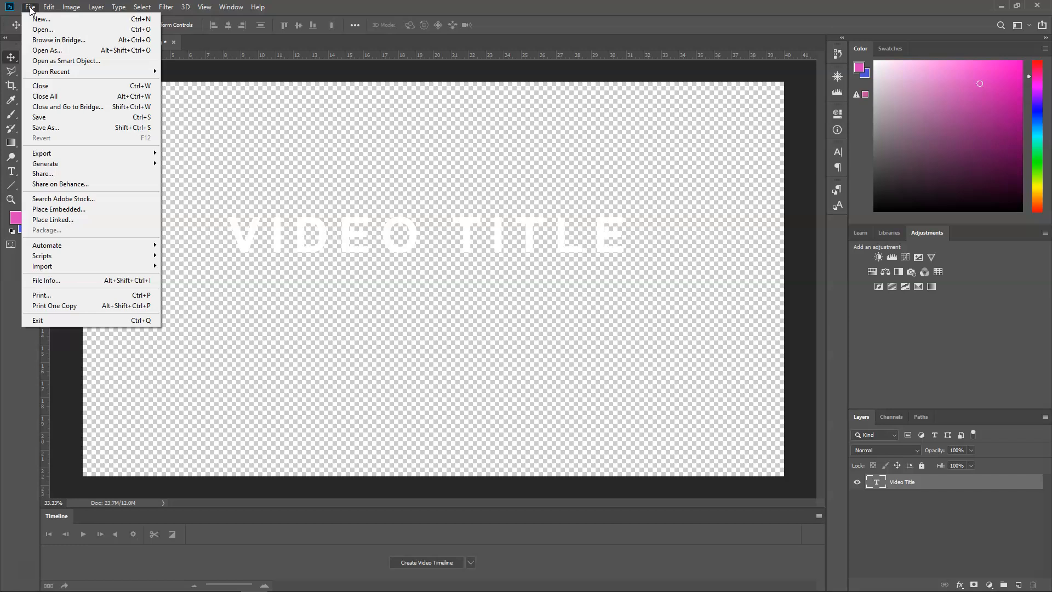
pyautogui.click(40, 118)
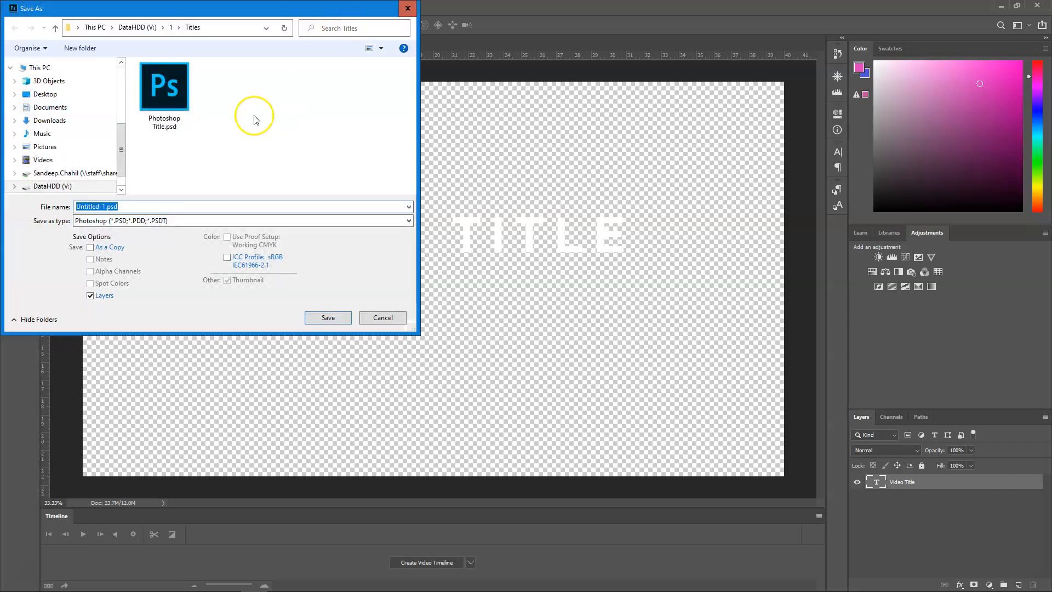
pyautogui.click(136, 206)
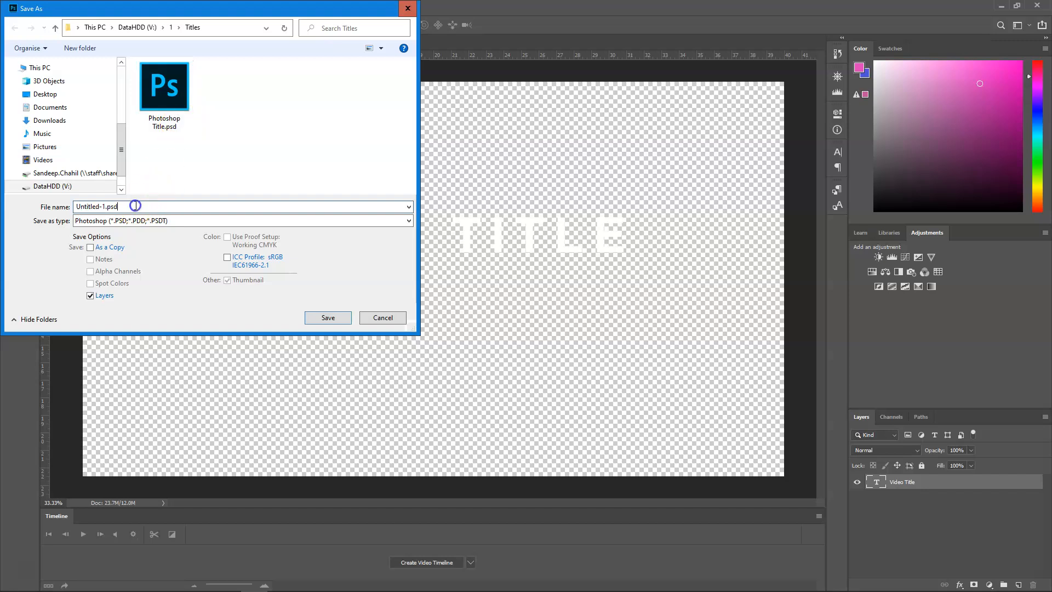
pyautogui.doubleClick(135, 206)
pyautogui.click(348, 321)
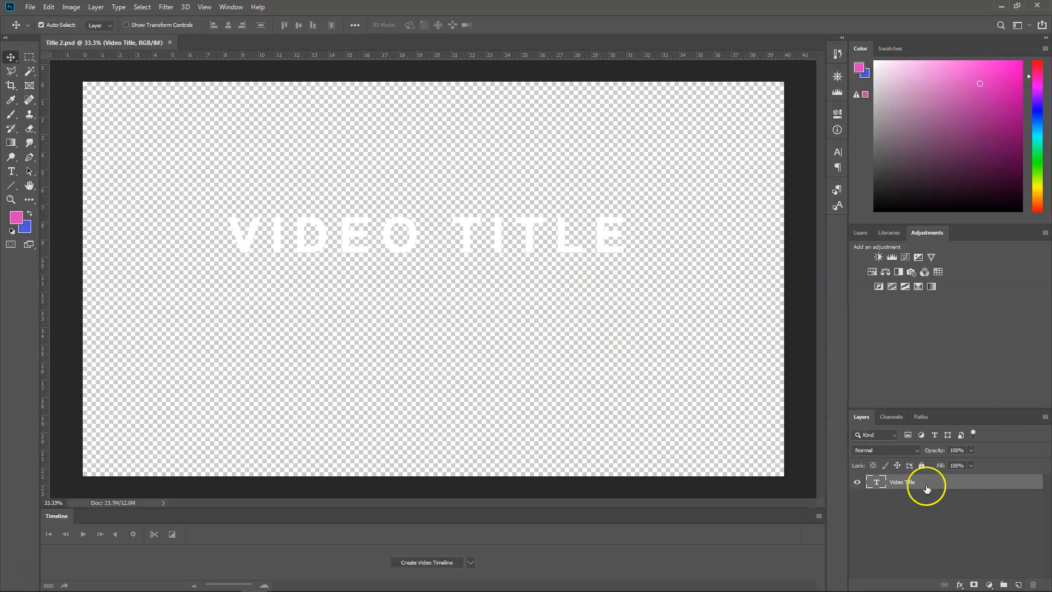
# - Add a new empty layer and set the foreground colour to the golden orange #e5b50d
pyautogui.click(1018, 585)
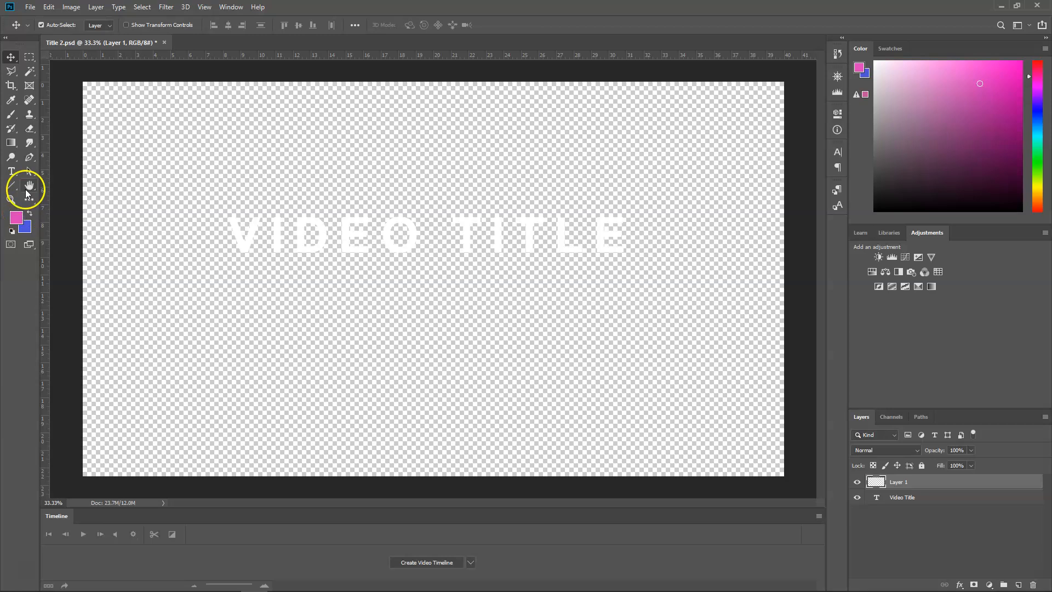
pyautogui.click(27, 230)
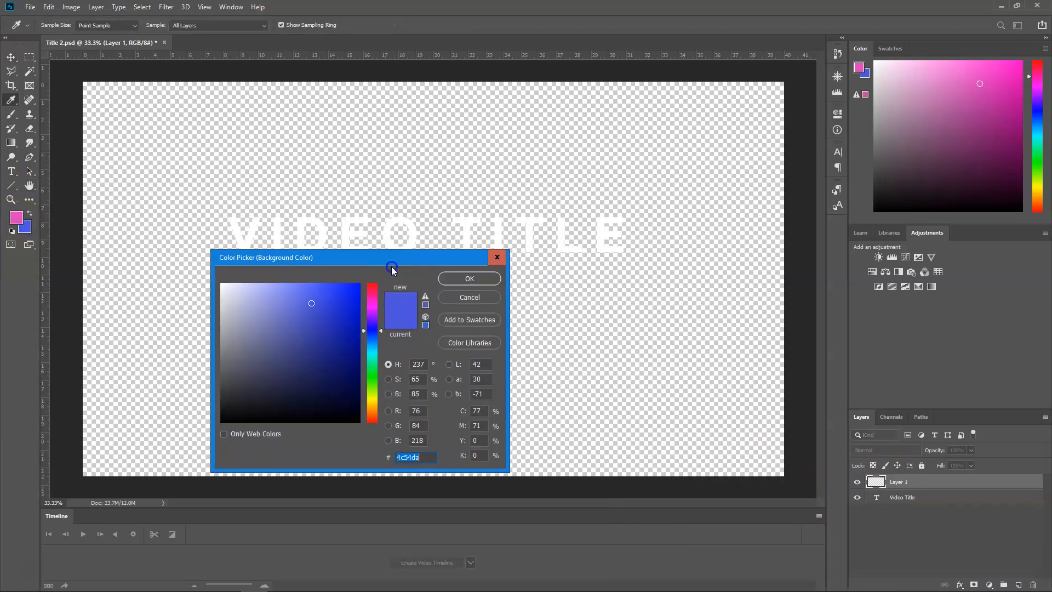
pyautogui.click(475, 296)
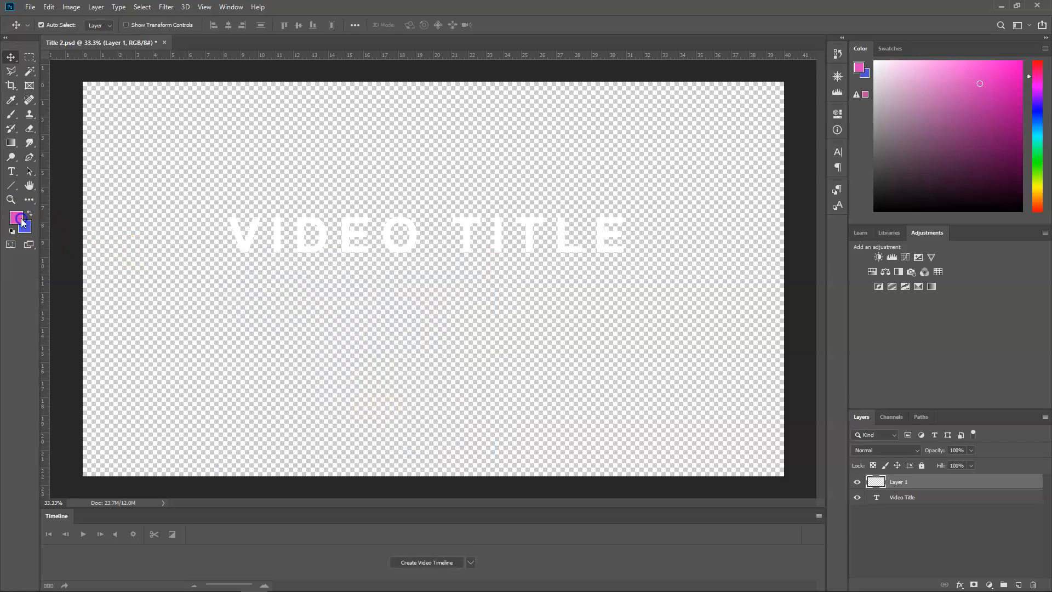
pyautogui.click(16, 218)
pyautogui.moveTo(375, 373); pyautogui.dragTo(381, 405)
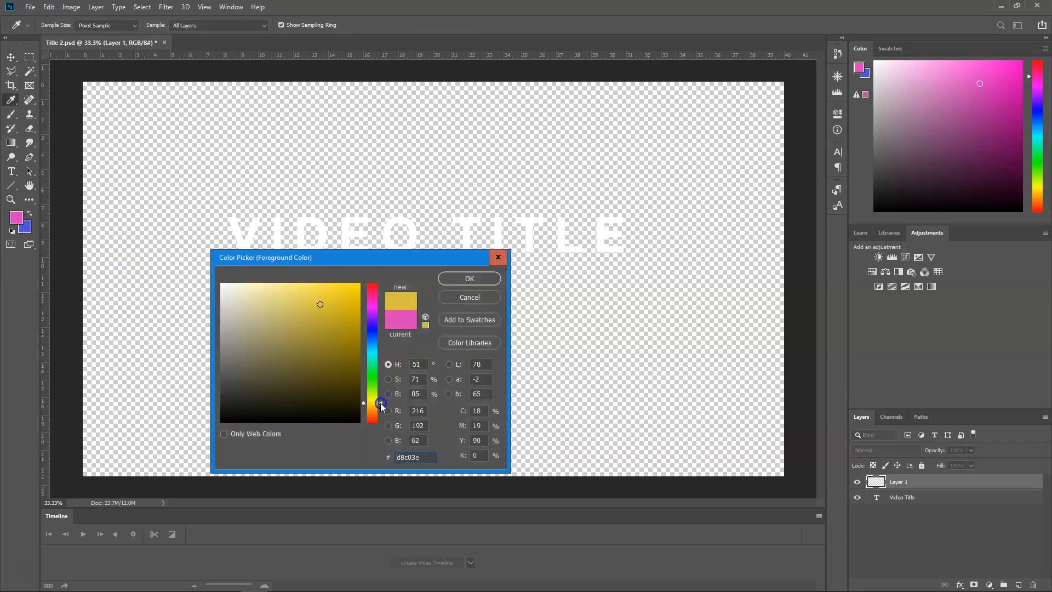
pyautogui.moveTo(326, 288); pyautogui.dragTo(342, 286)
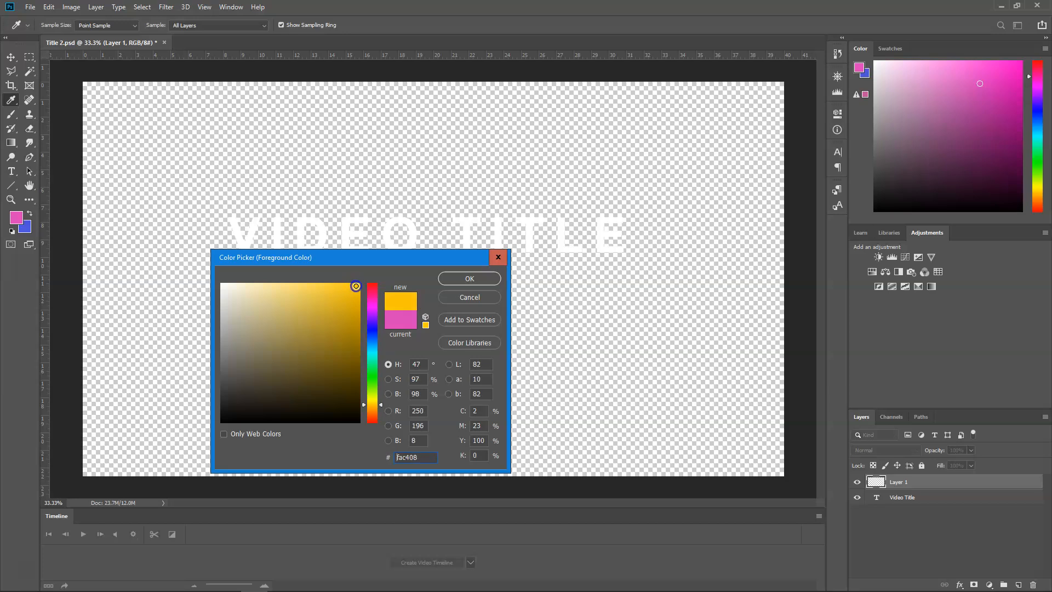
pyautogui.moveTo(351, 328); pyautogui.dragTo(352, 297)
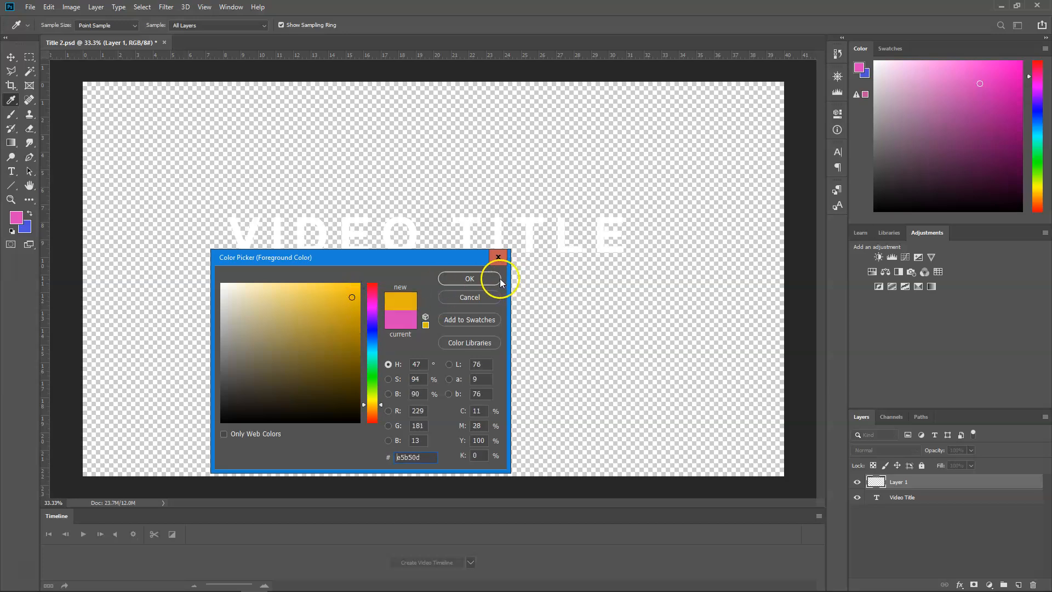
pyautogui.click(499, 280)
pyautogui.press('v')
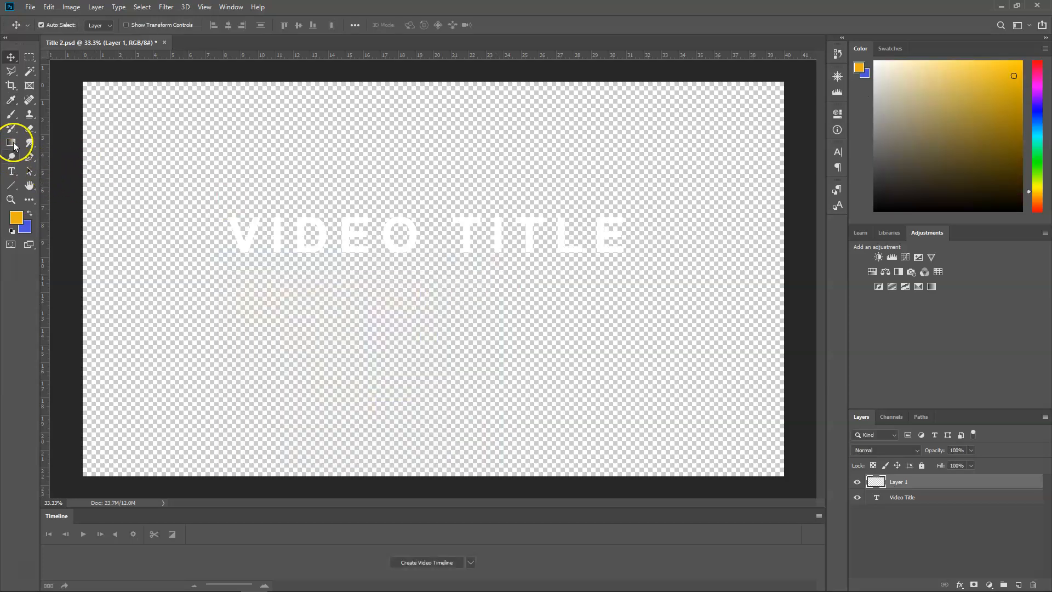
# - Paint an orange zigzag brush backdrop across the title on the new layer and place that layer beneath the Video Title layer
pyautogui.click(11, 114)
pyautogui.moveTo(218, 251)
pyautogui.mouseDown()
pyautogui.moveTo(278, 208)
pyautogui.moveTo(257, 247)
pyautogui.moveTo(426, 245)
pyautogui.moveTo(493, 224)
pyautogui.moveTo(607, 225)
pyautogui.moveTo(623, 246)
pyautogui.moveTo(667, 236)
pyautogui.mouseUp()
pyautogui.moveTo(890, 482)
pyautogui.mouseDown()
pyautogui.moveTo(911, 486)
pyautogui.moveTo(918, 509)
pyautogui.mouseUp()
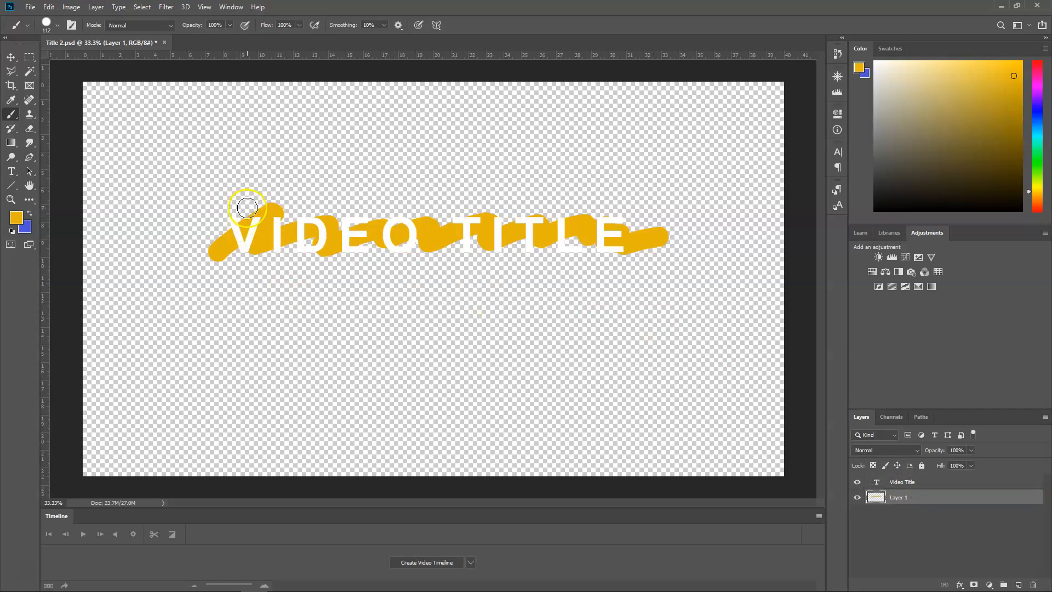
pyautogui.moveTo(187, 234)
pyautogui.mouseDown()
pyautogui.moveTo(252, 199)
pyautogui.moveTo(275, 205)
pyautogui.moveTo(241, 249)
pyautogui.moveTo(314, 261)
pyautogui.moveTo(436, 212)
pyautogui.moveTo(485, 212)
pyautogui.moveTo(562, 223)
pyautogui.moveTo(522, 269)
pyautogui.moveTo(615, 258)
pyautogui.moveTo(650, 236)
pyautogui.moveTo(620, 261)
pyautogui.moveTo(663, 262)
pyautogui.moveTo(646, 262)
pyautogui.moveTo(640, 230)
pyautogui.moveTo(599, 262)
pyautogui.moveTo(644, 246)
pyautogui.moveTo(655, 260)
pyautogui.moveTo(598, 248)
pyautogui.moveTo(600, 259)
pyautogui.moveTo(555, 224)
pyautogui.mouseUp()
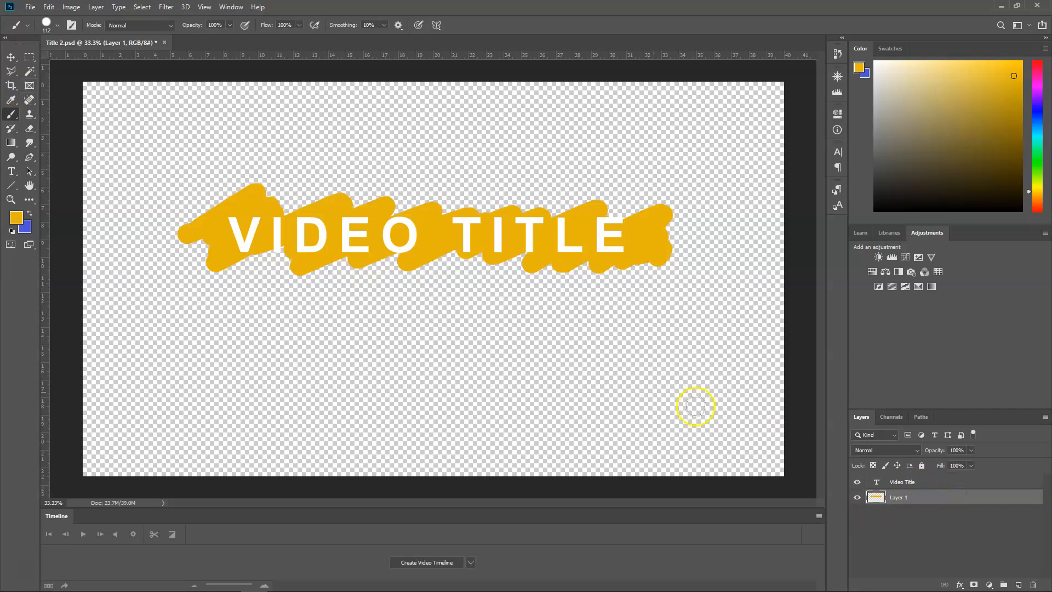
# - Save the changes to Title 2.psd
pyautogui.click(27, 7)
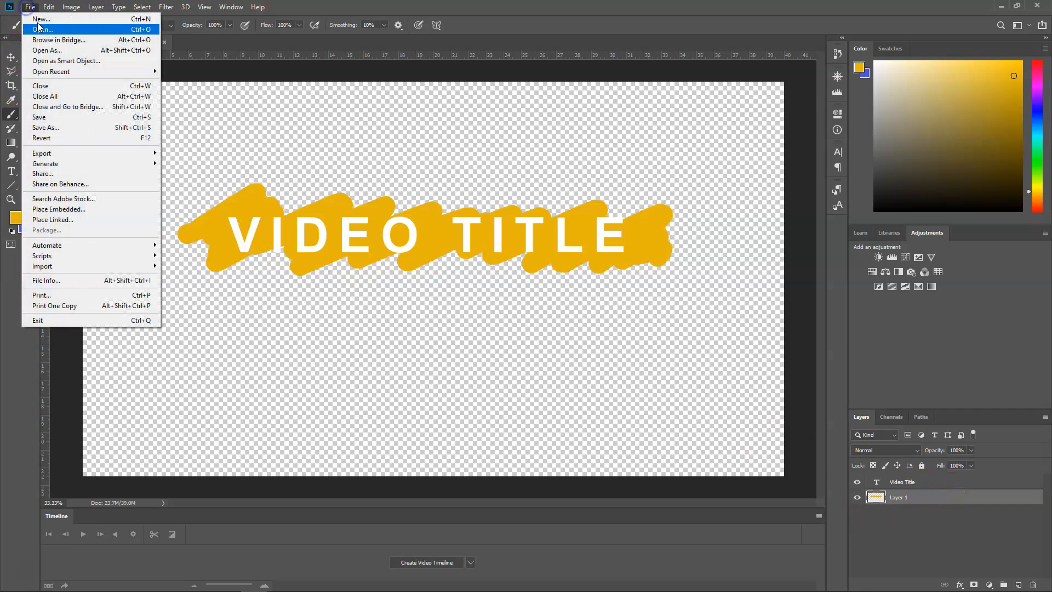
pyautogui.click(62, 120)
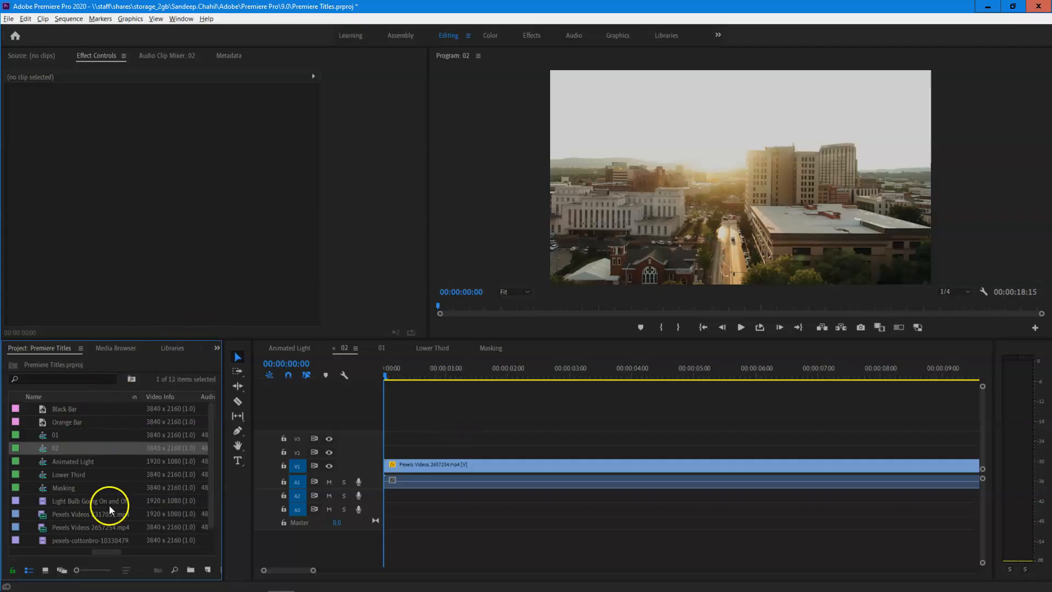
# - Import Title 2.psd from the Titles folder into the Premiere Pro project as individual layers, keeping both layers included
pyautogui.scroll(-1, 155, 488)
pyautogui.hscroll(3, 48, 552)
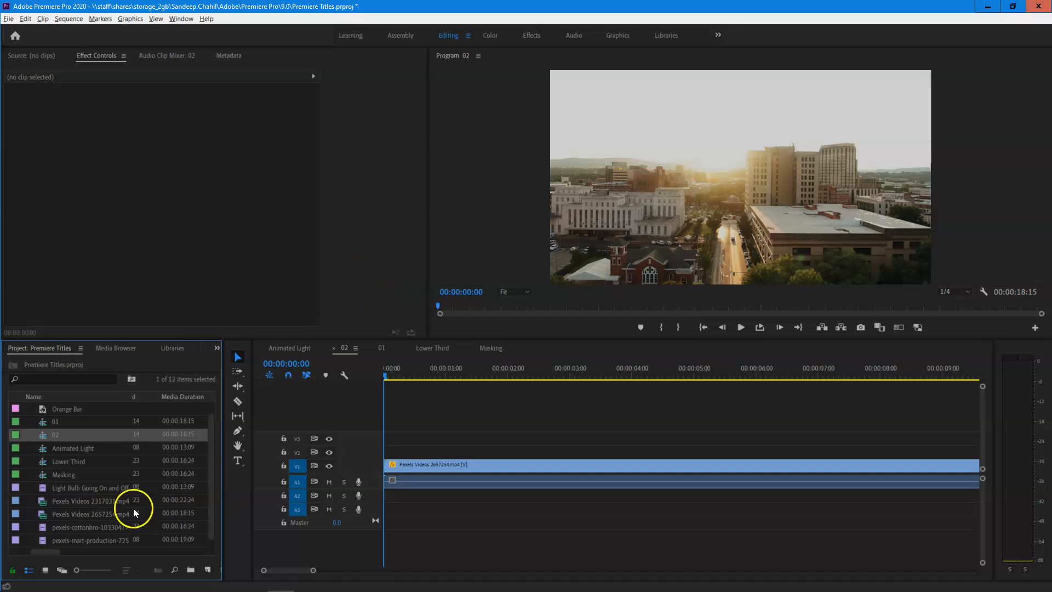
pyautogui.scroll(1, 214, 437)
pyautogui.click(12, 19)
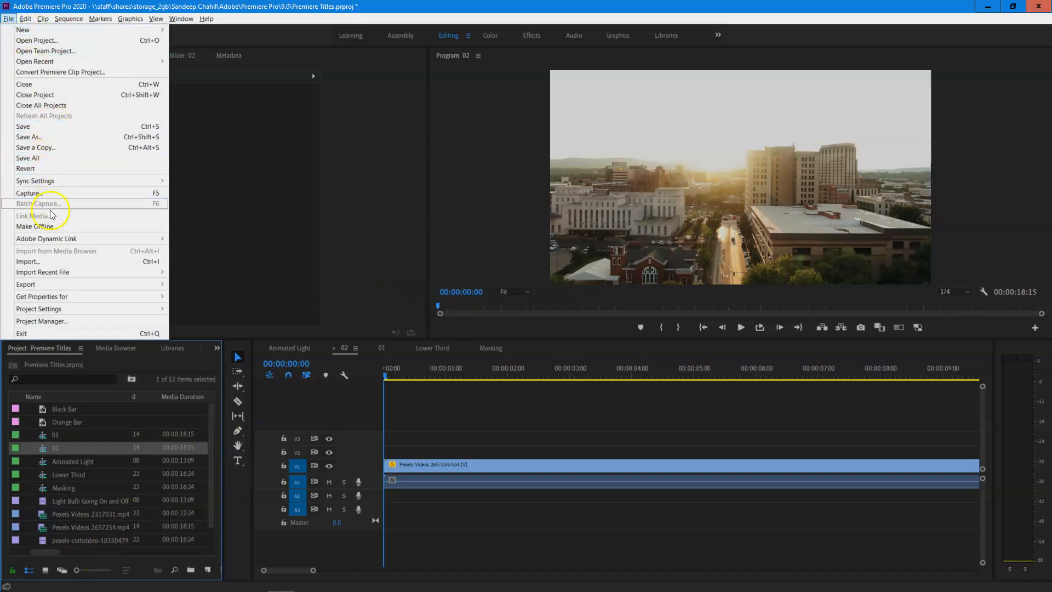
pyautogui.click(61, 262)
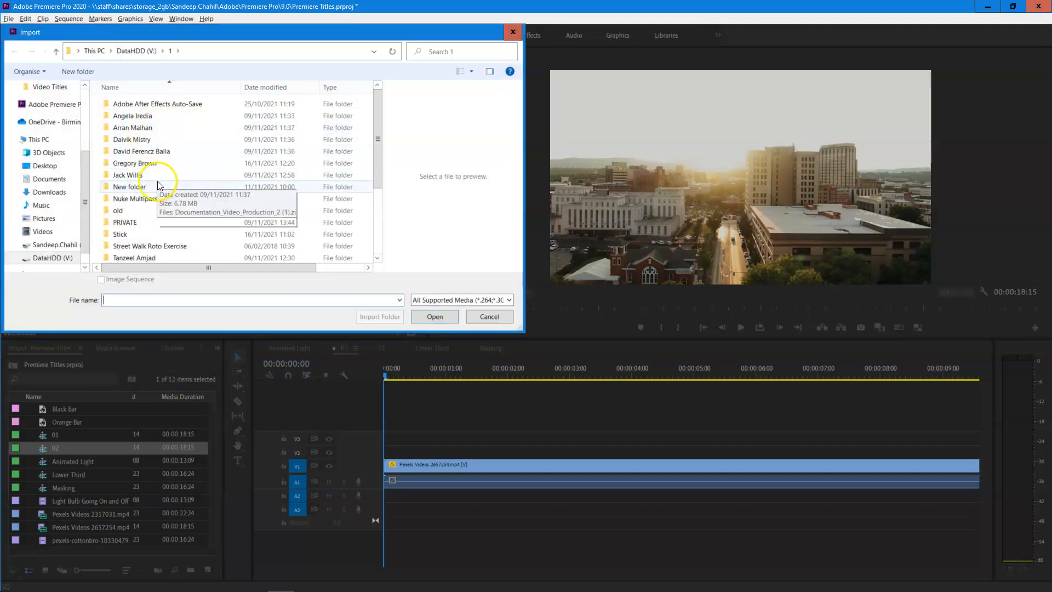
pyautogui.scroll(-2, 129, 230)
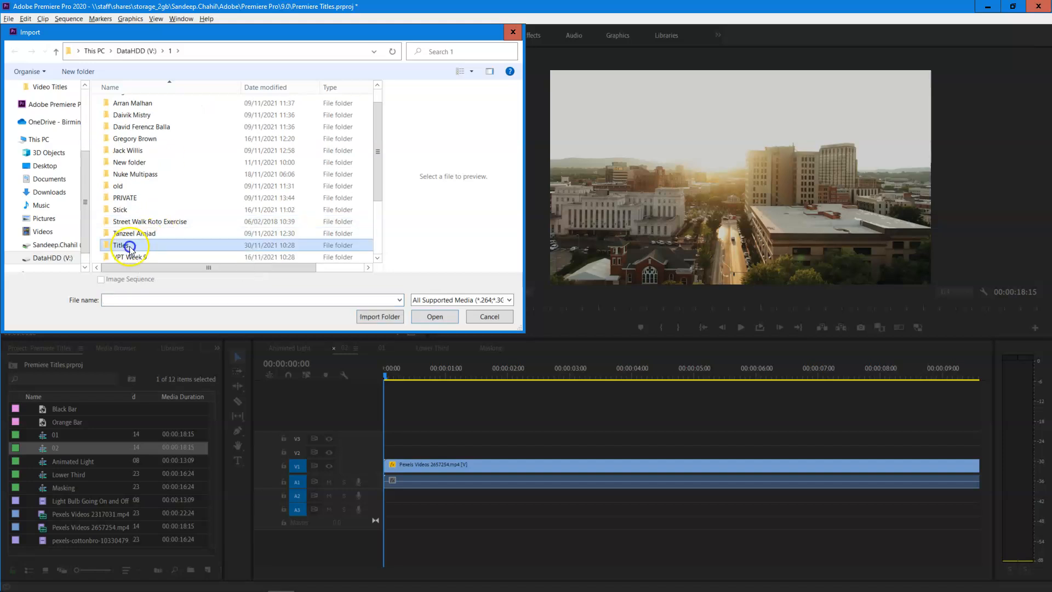
pyautogui.doubleClick(130, 246)
pyautogui.doubleClick(211, 113)
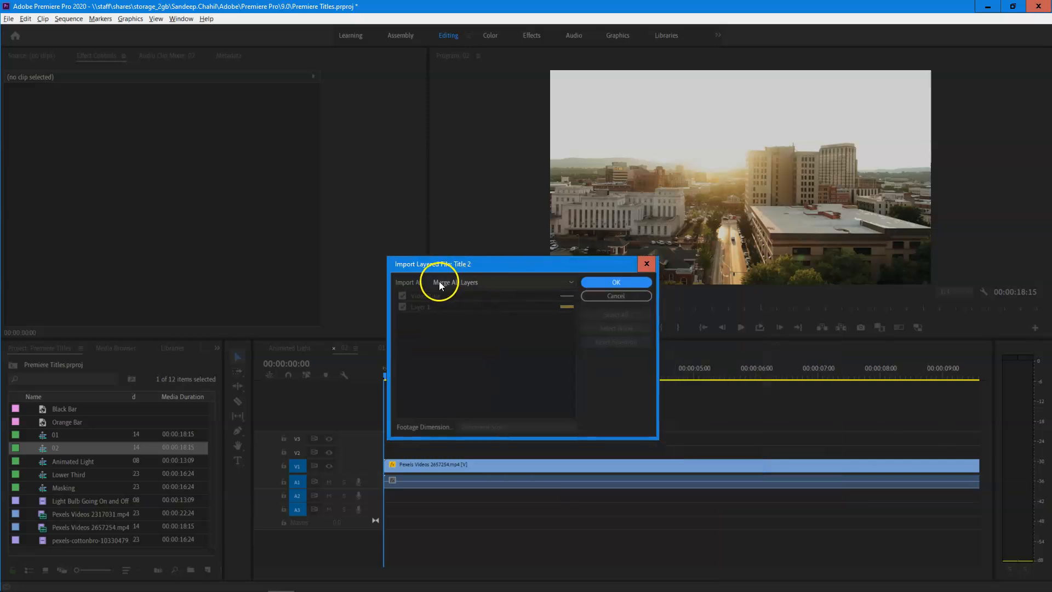
pyautogui.click(505, 284)
pyautogui.click(487, 317)
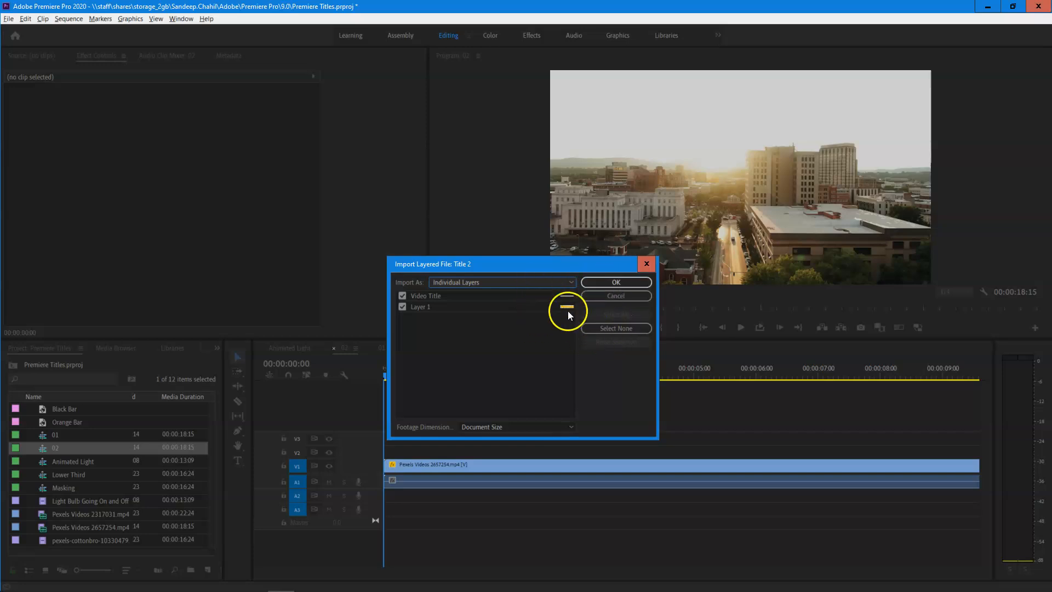
pyautogui.click(611, 282)
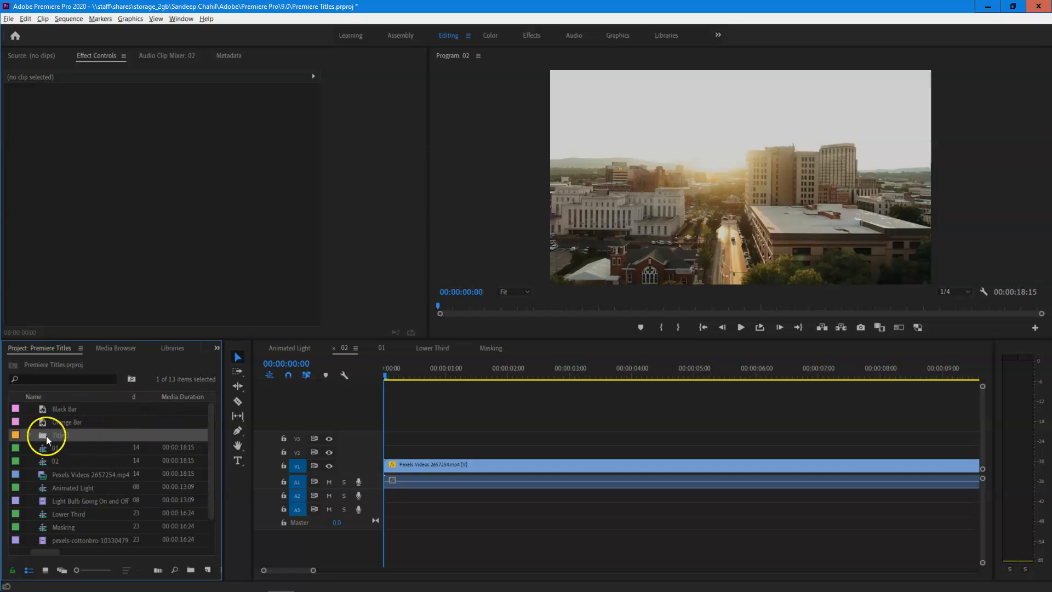
# - Expand the Title 2 bin and place its Video Title layer on V2 and Layer 1 on V3 at the sequence start
pyautogui.click(29, 434)
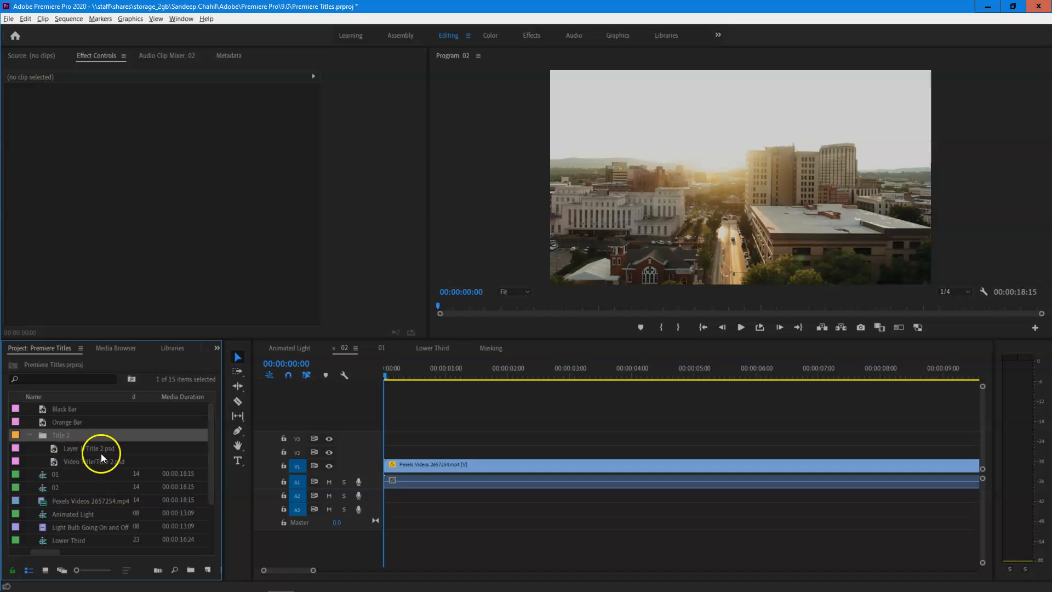
pyautogui.click(60, 462)
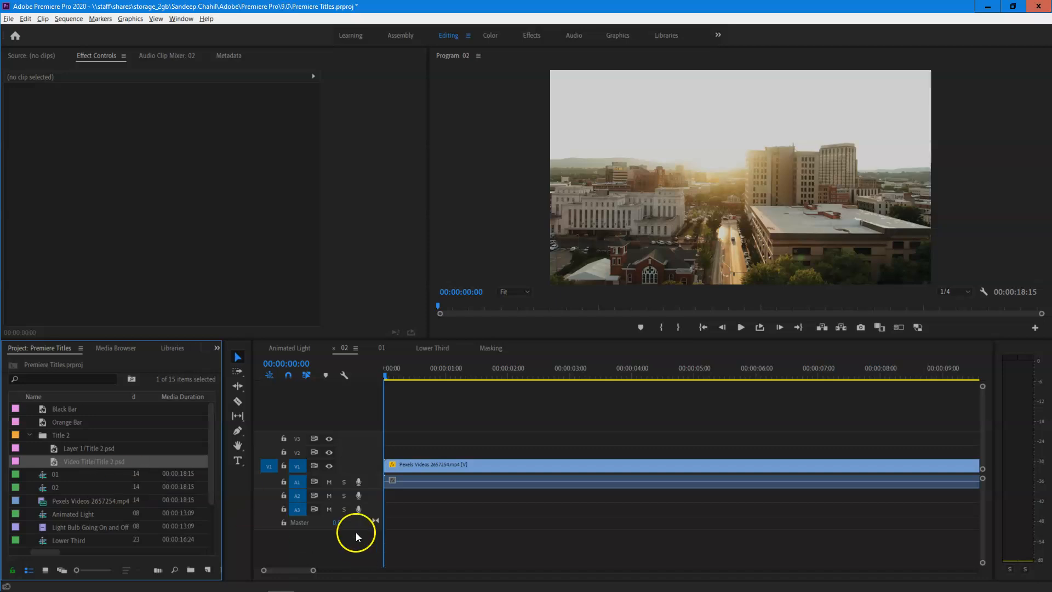
pyautogui.hotkey('alt', 'Tab')
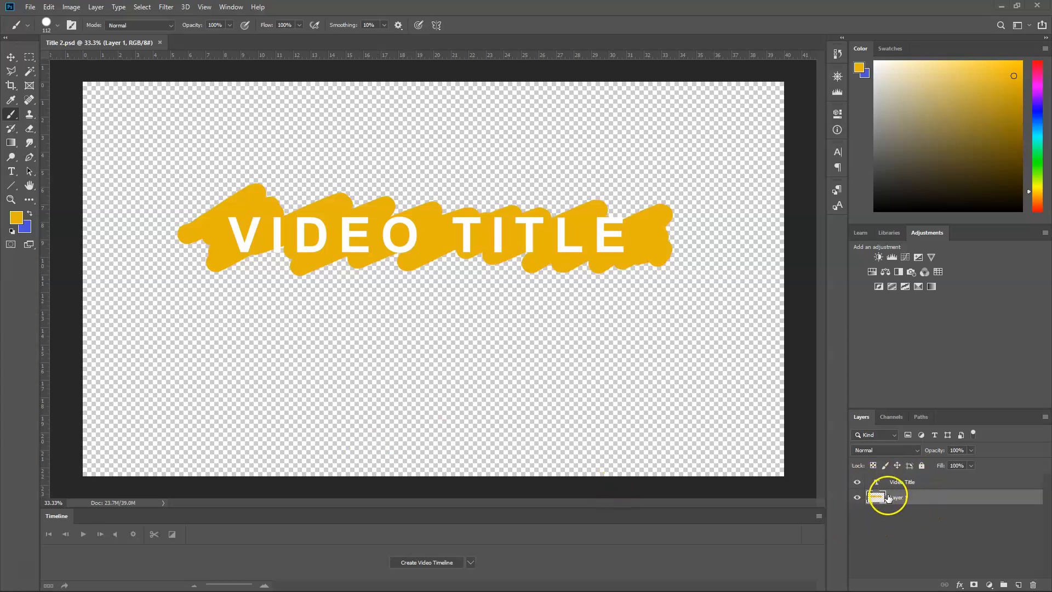
pyautogui.hotkey('alt', 'Tab')
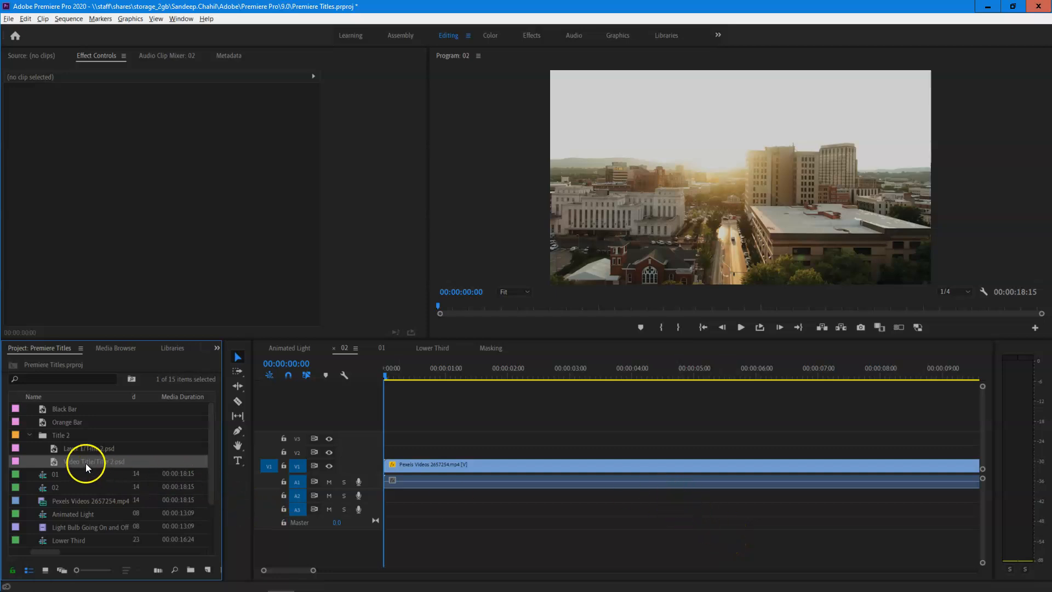
pyautogui.moveTo(51, 461); pyautogui.dragTo(540, 450)
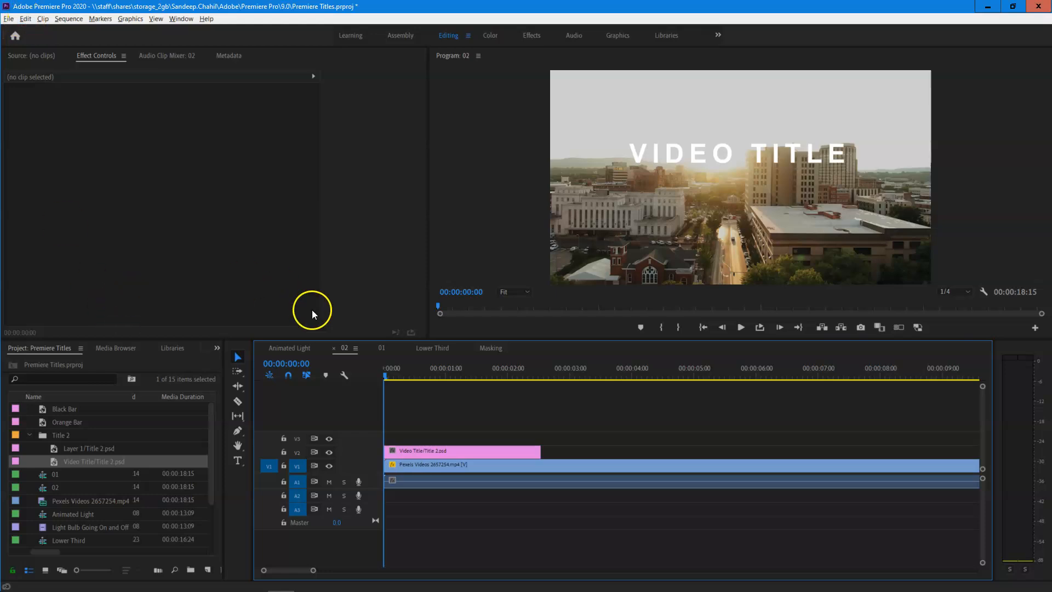
pyautogui.click(56, 448)
pyautogui.moveTo(55, 449); pyautogui.dragTo(542, 442)
# - Swap the two title clips at the sequence start so Video Title sits on V3 above Layer 1 on V2, and preview the result
pyautogui.click(458, 372)
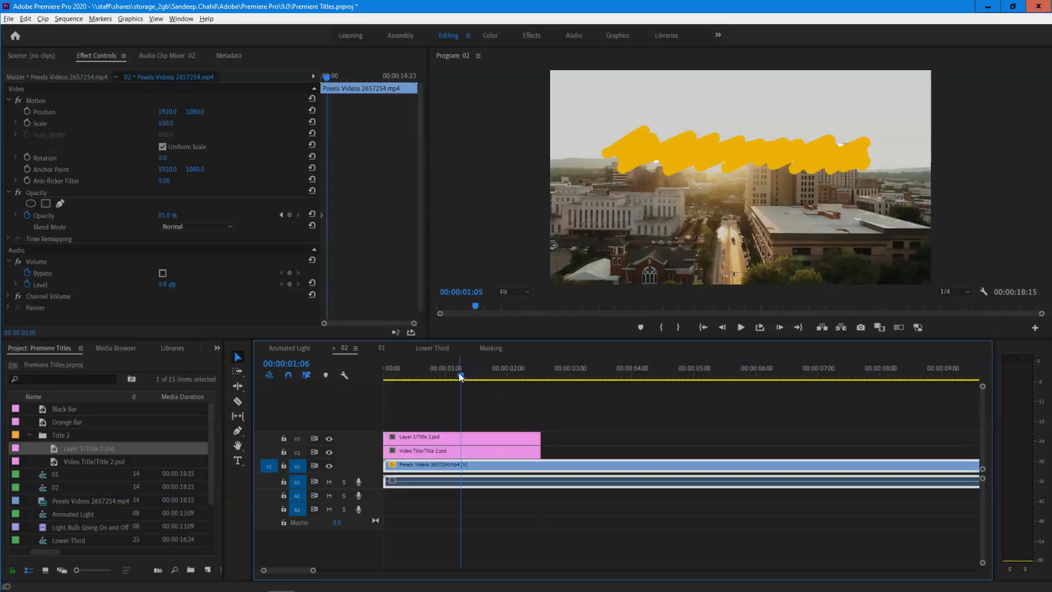
pyautogui.moveTo(433, 437); pyautogui.dragTo(715, 450)
pyautogui.moveTo(488, 448); pyautogui.dragTo(483, 438)
pyautogui.moveTo(605, 451); pyautogui.dragTo(413, 448)
pyautogui.moveTo(436, 370); pyautogui.dragTo(414, 374)
pyautogui.press('space')
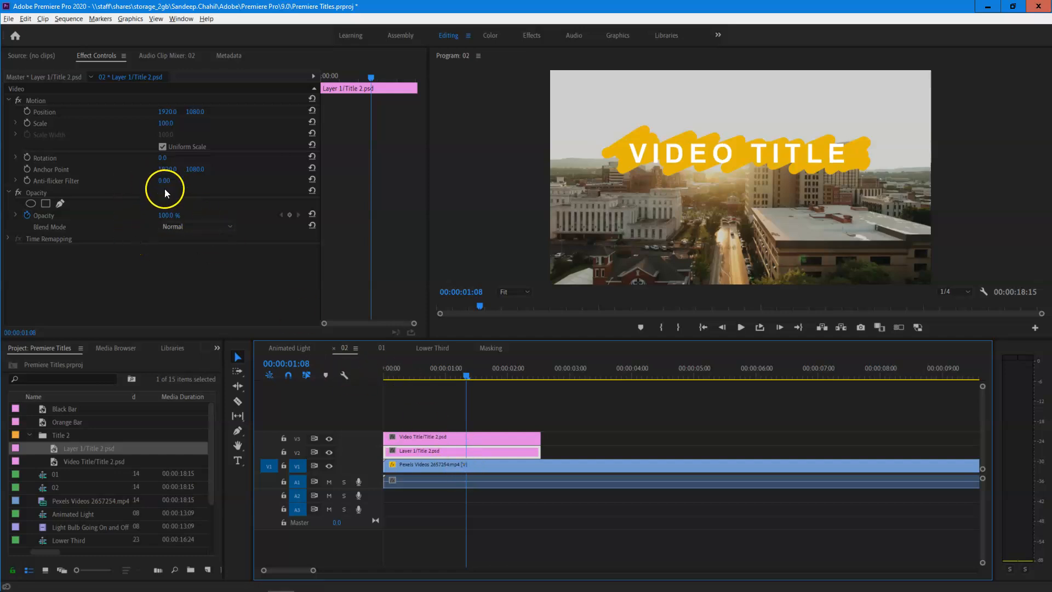
# - Try 50% opacity on the Layer 1 clip and undo the change
pyautogui.click(164, 215)
pyautogui.write('50')
pyautogui.press('Return')
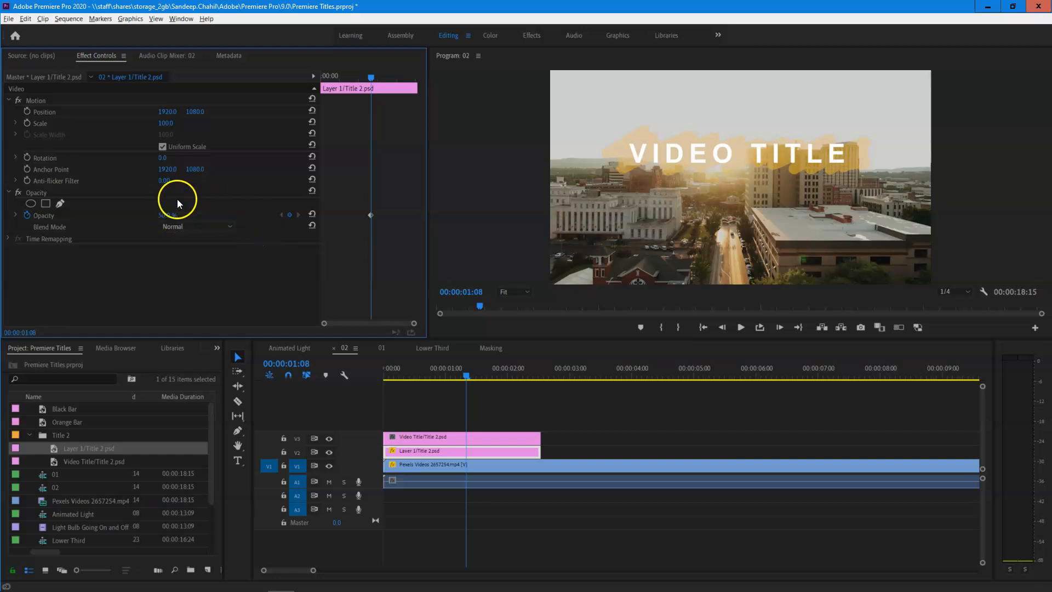
pyautogui.hotkey('ctrl', 'z')
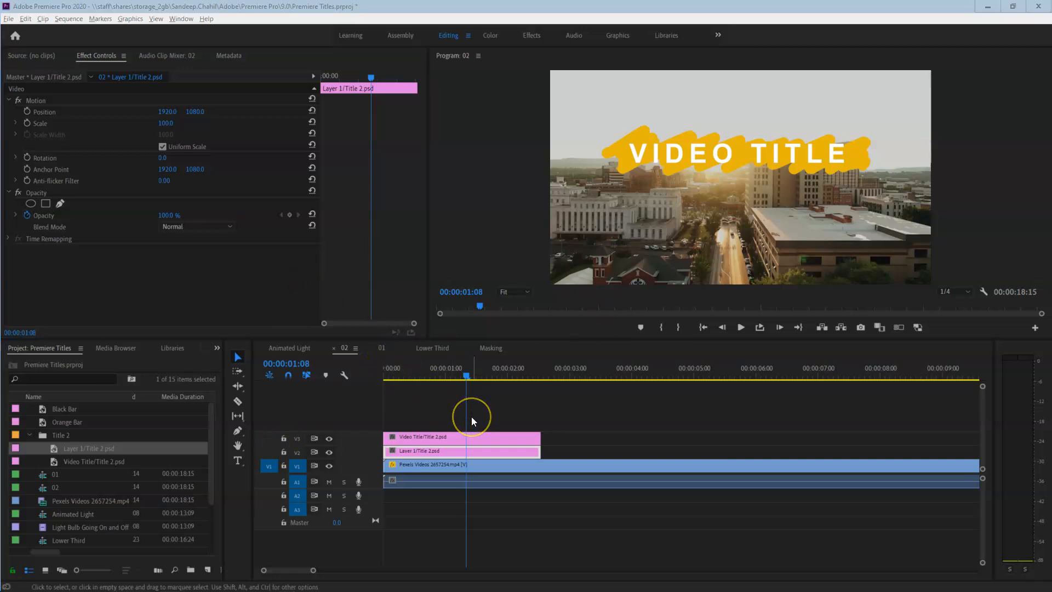
# - Switch to Photoshop and set the background colour to a dark burnt orange
pyautogui.hotkey('alt', 'Tab')
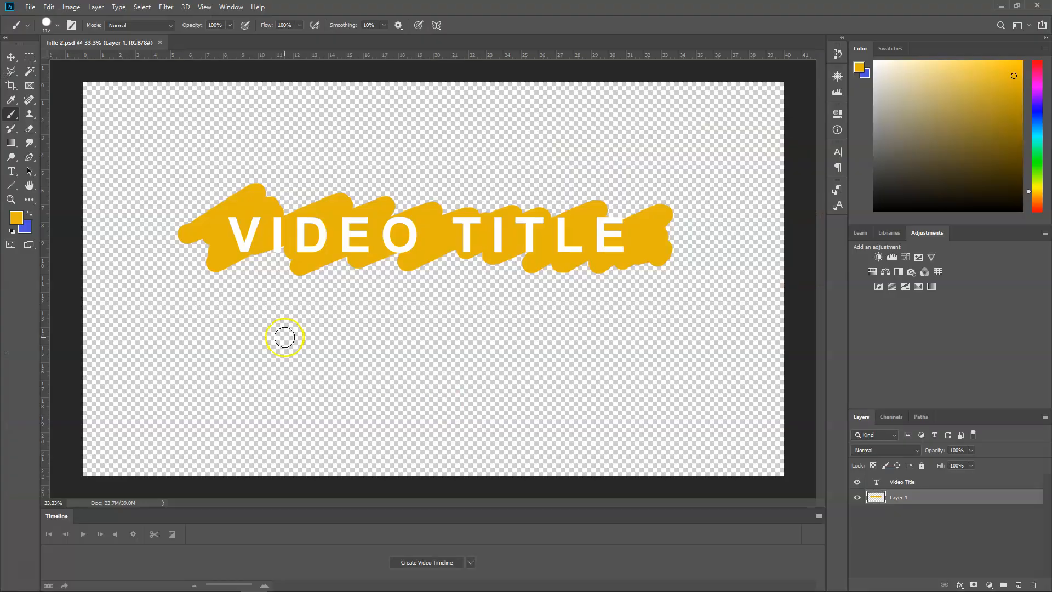
pyautogui.click(28, 224)
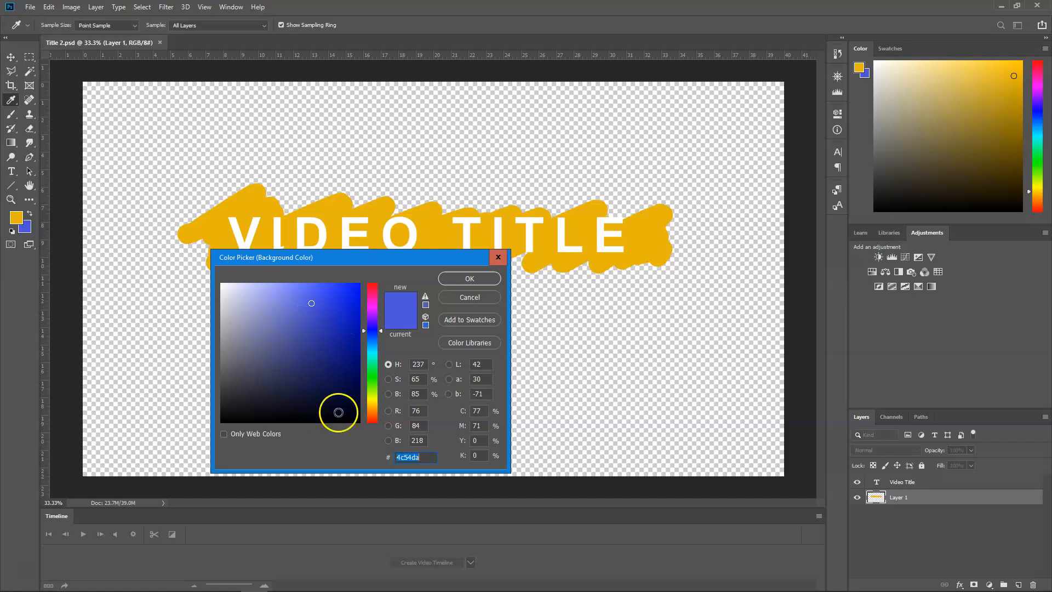
pyautogui.click(336, 419)
pyautogui.moveTo(376, 399); pyautogui.dragTo(376, 413)
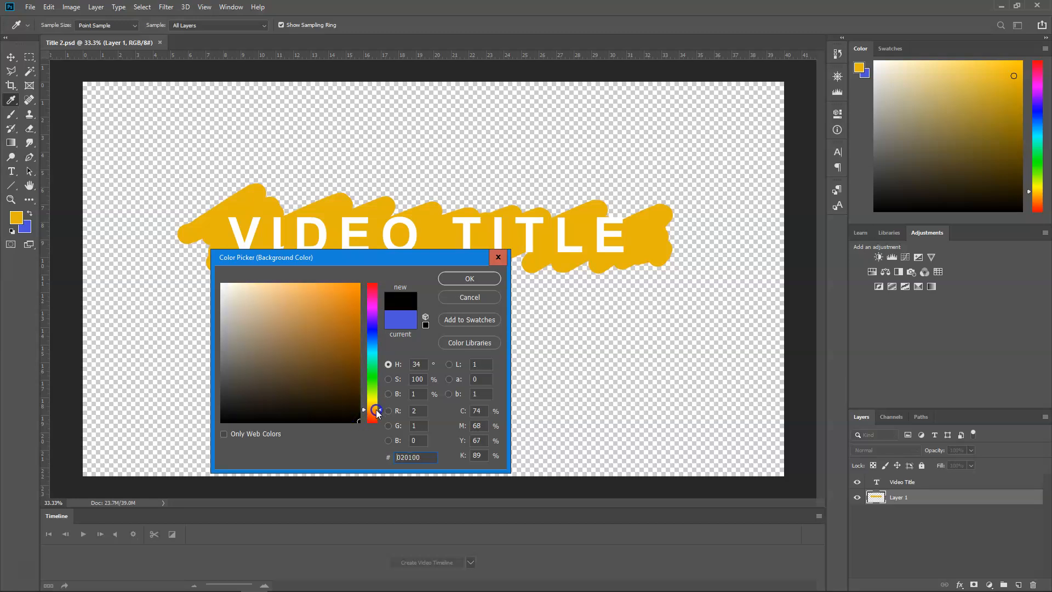
pyautogui.moveTo(349, 311); pyautogui.dragTo(356, 295)
pyautogui.moveTo(379, 414); pyautogui.dragTo(379, 416)
pyautogui.moveTo(352, 313); pyautogui.dragTo(355, 316)
pyautogui.click(493, 279)
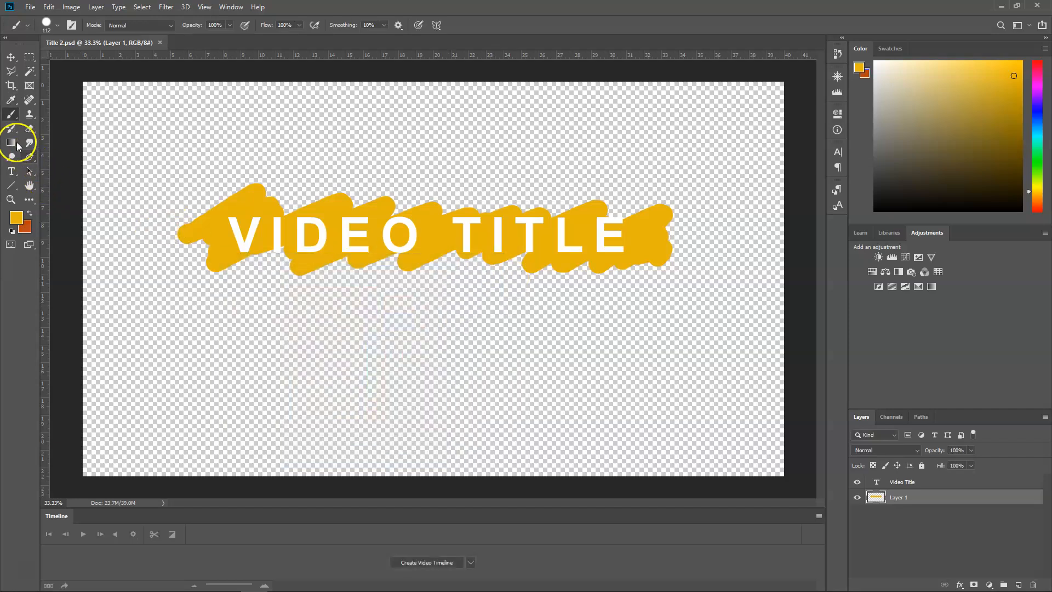
# - Set up the Gradient tool with a radial gradient running from the foreground to the background colour
pyautogui.click(17, 145)
pyautogui.click(51, 142)
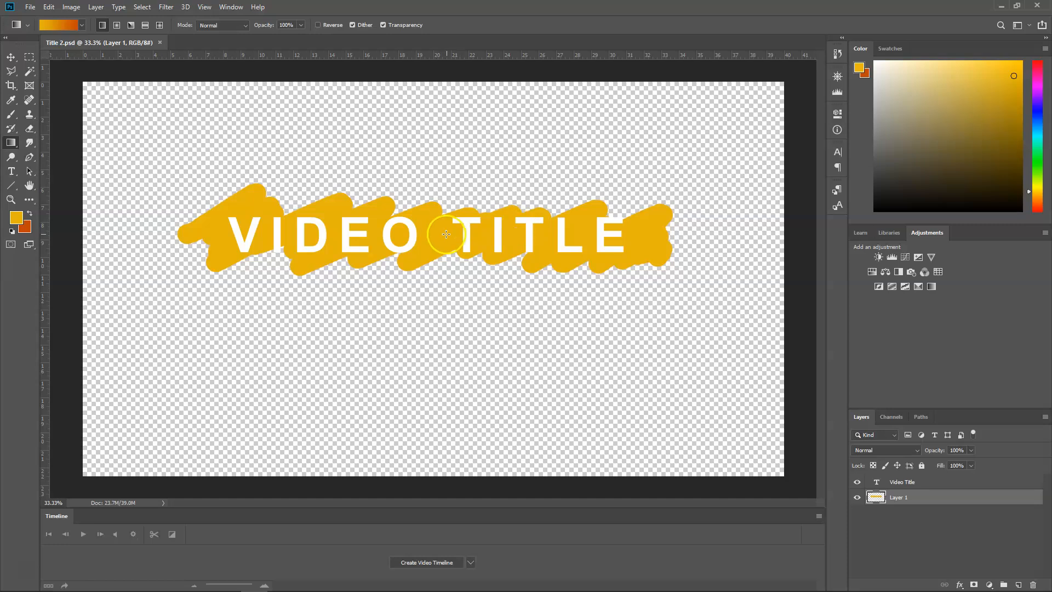
pyautogui.click(82, 25)
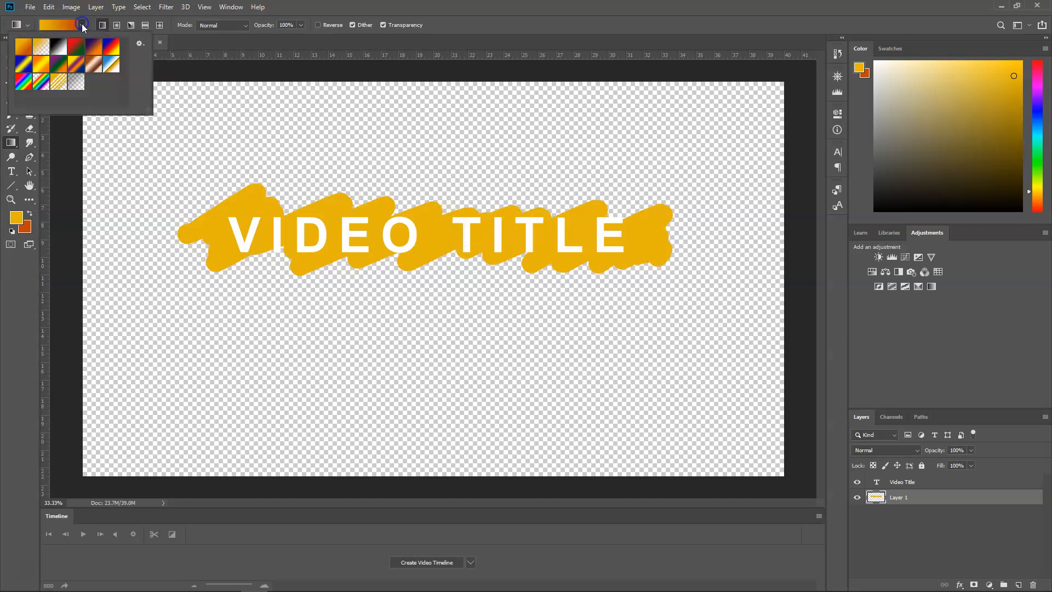
pyautogui.click(83, 25)
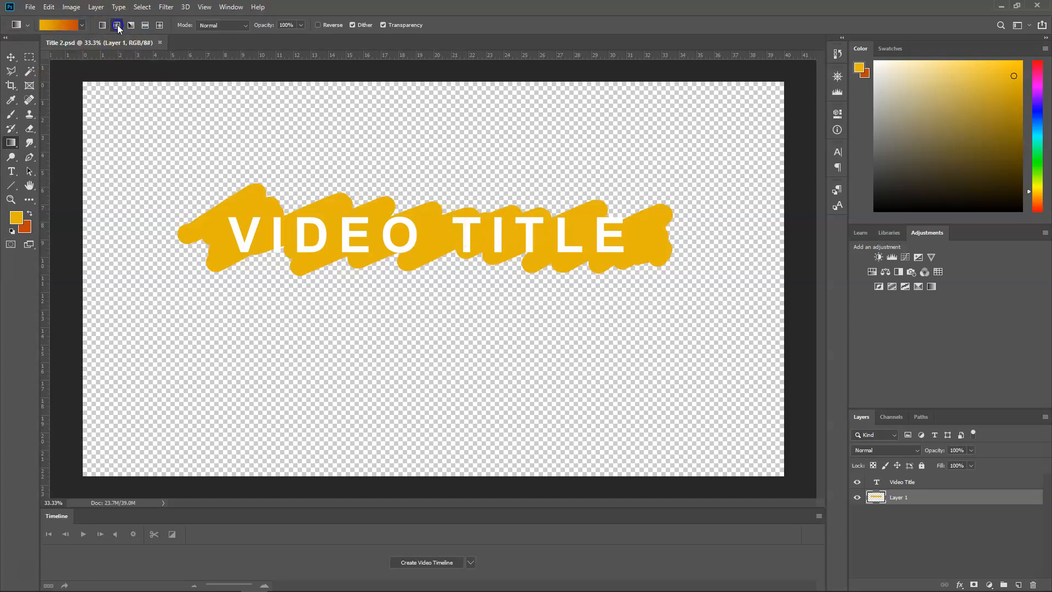
pyautogui.moveTo(437, 235); pyautogui.dragTo(258, 230)
# - Select the painted backdrop on Layer 1 with the Magic Wand and fill it with the radial gradient from its centre outward
pyautogui.click(30, 70)
pyautogui.click(433, 230)
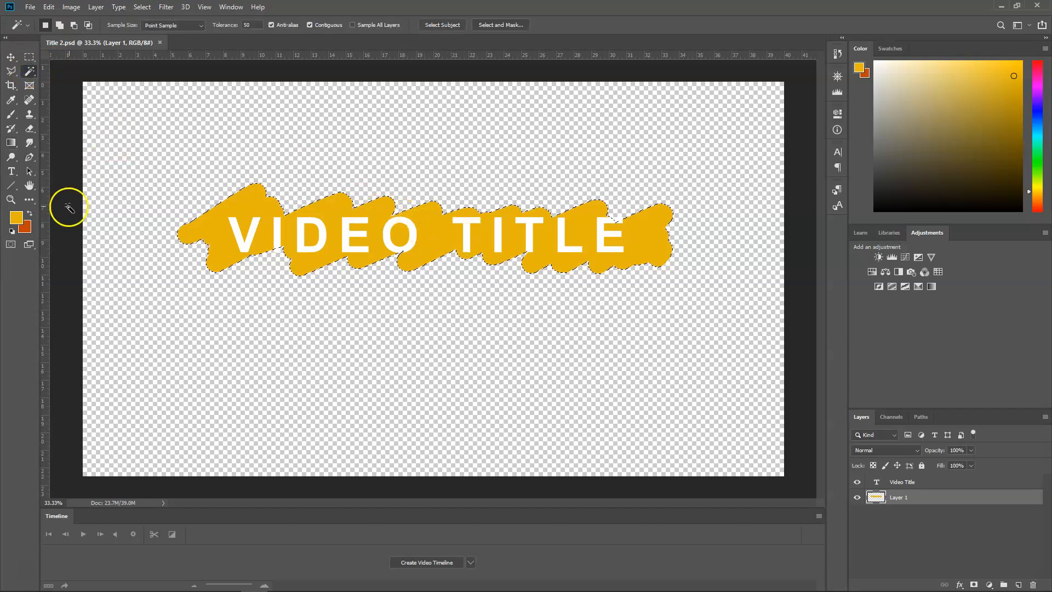
pyautogui.click(11, 142)
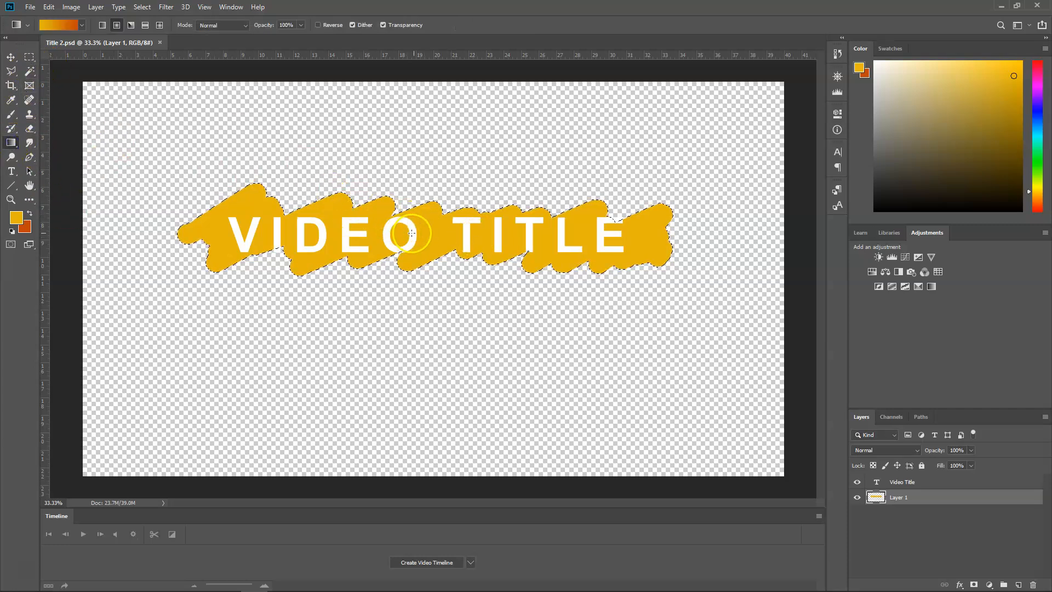
pyautogui.moveTo(440, 233); pyautogui.dragTo(268, 209)
pyautogui.moveTo(427, 235); pyautogui.dragTo(181, 181)
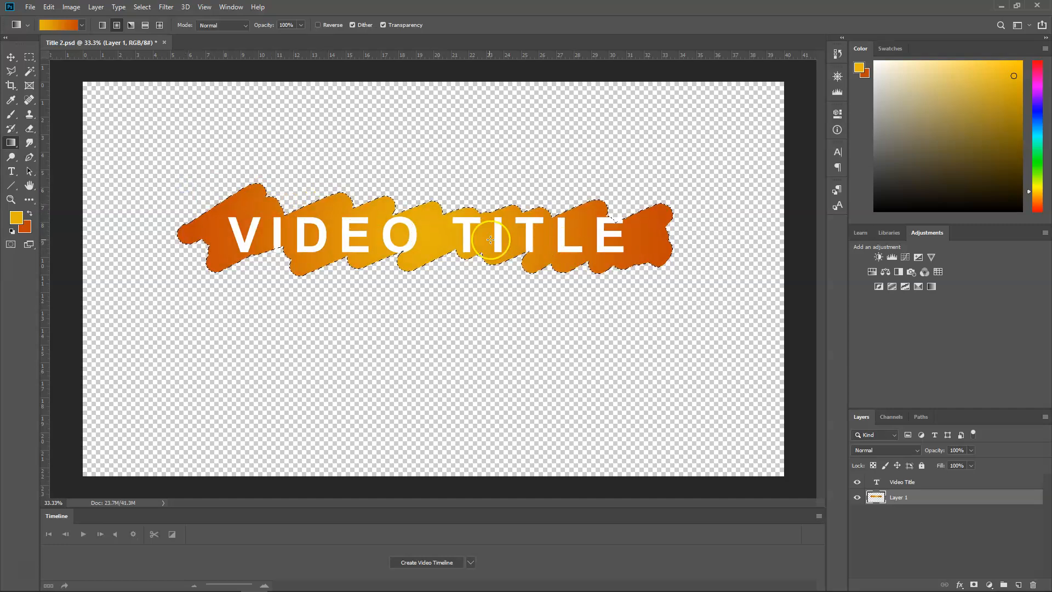
pyautogui.moveTo(550, 205); pyautogui.dragTo(723, 182)
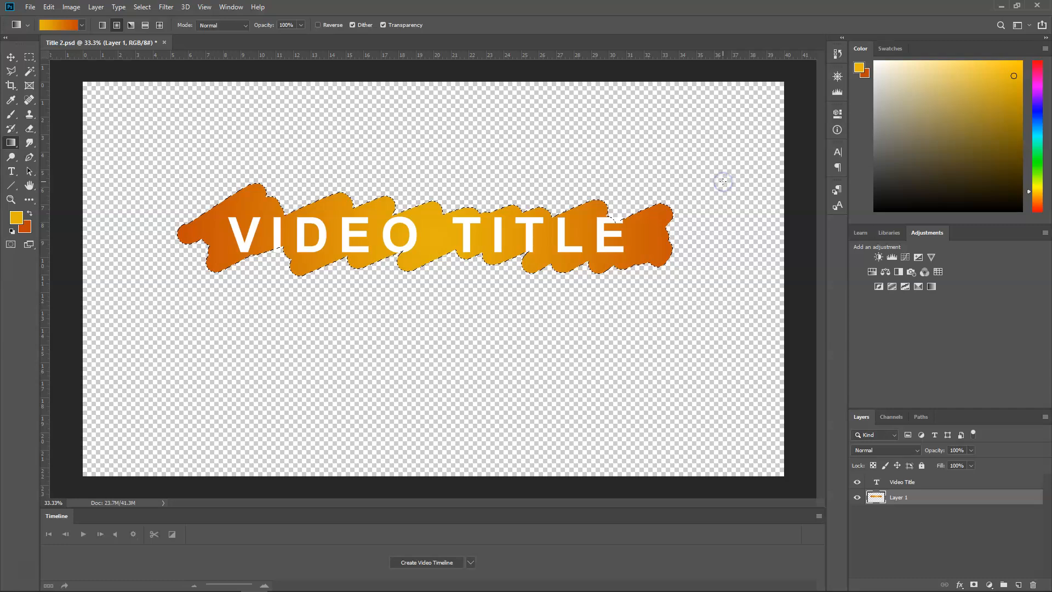
pyautogui.moveTo(434, 235); pyautogui.dragTo(719, 178)
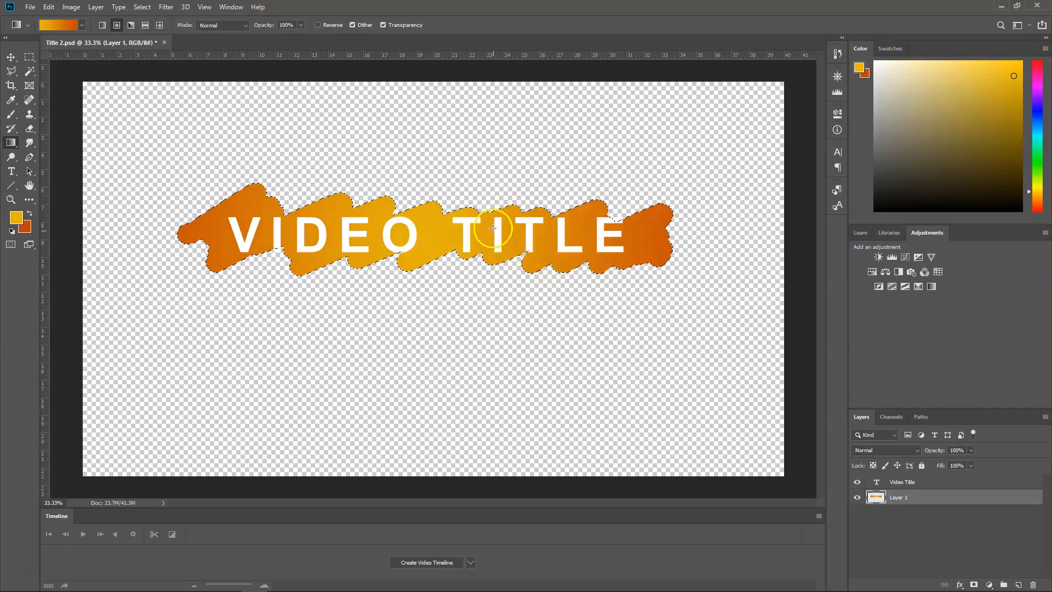
# - Save the gradient changes to Title 2.psd
pyautogui.click(30, 7)
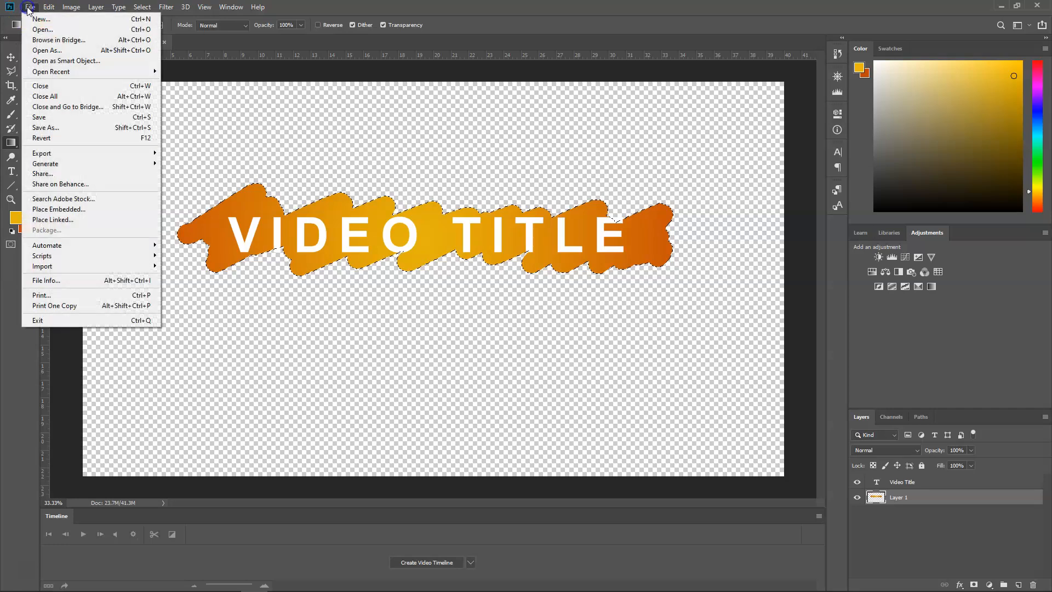
pyautogui.click(61, 119)
pyautogui.hotkey('ctrl', 'd')
pyautogui.hotkey('alt', 'Tab')
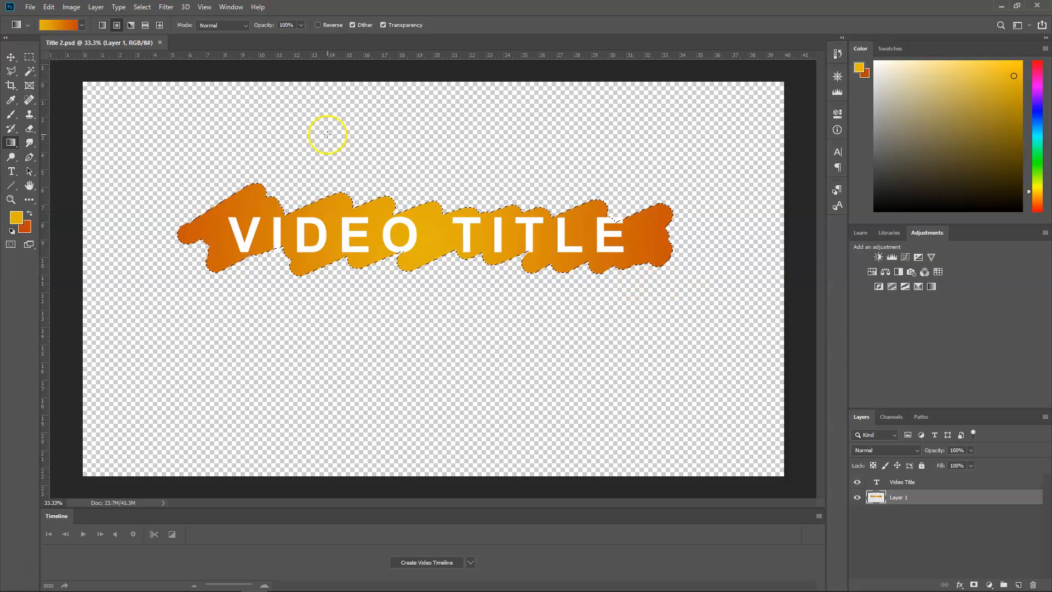
# - Clear the selection around the gradient backdrop and make the Video Title layer active
pyautogui.click(11, 56)
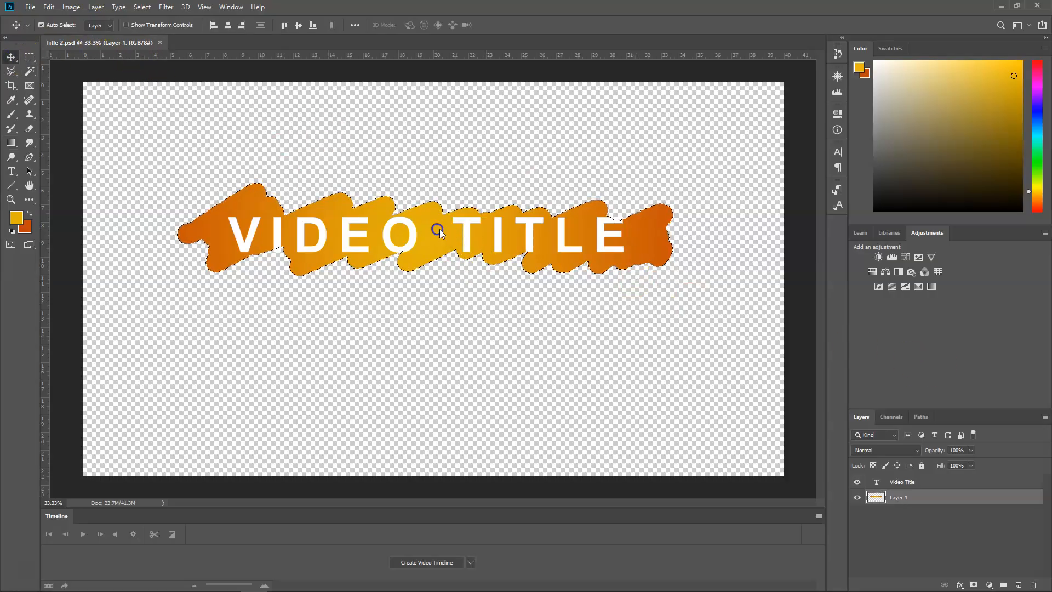
pyautogui.doubleClick(878, 483)
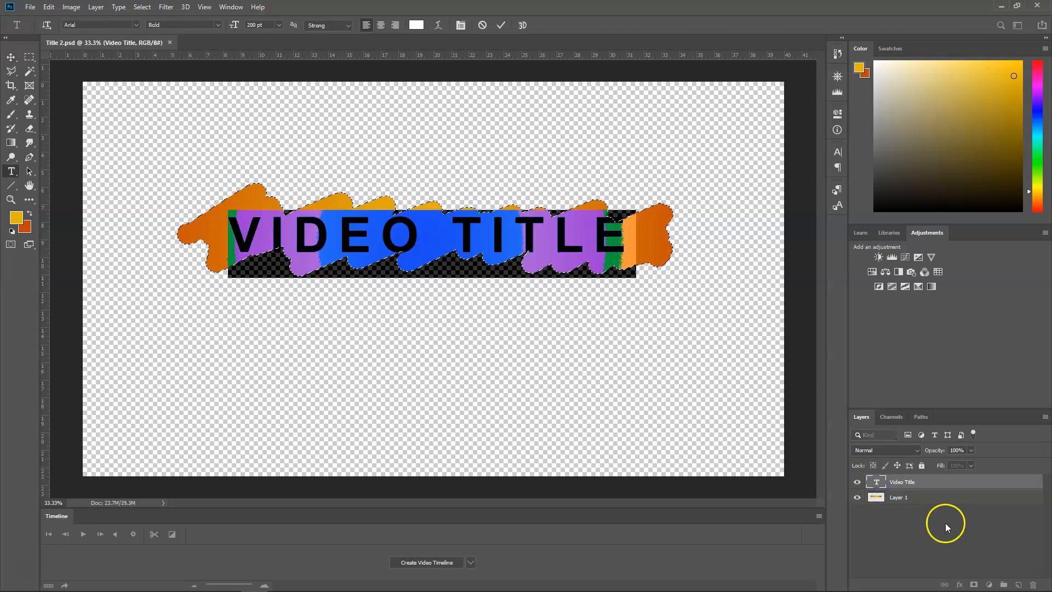
pyautogui.click(922, 498)
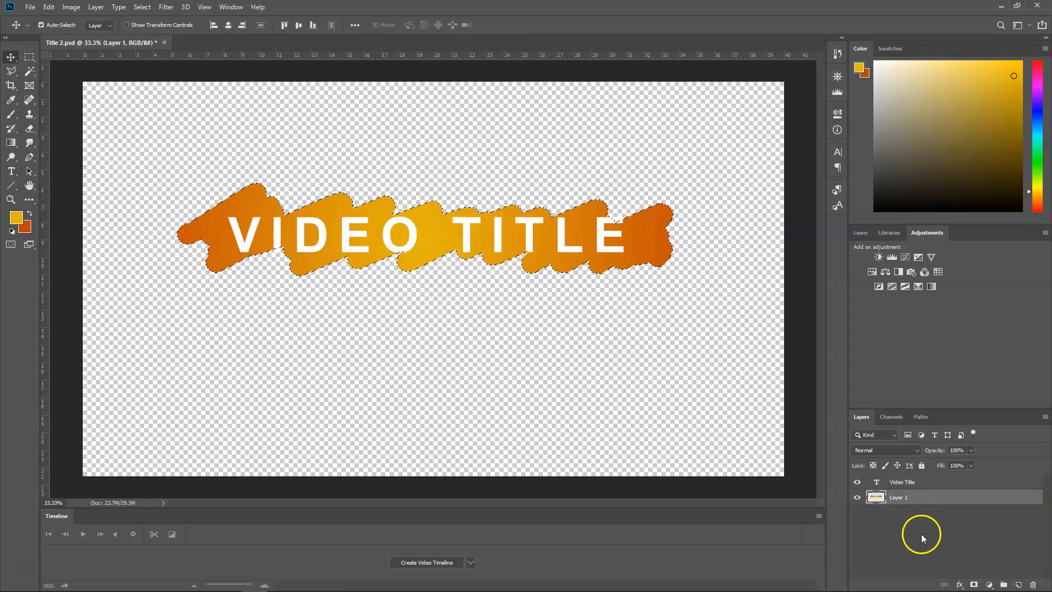
pyautogui.click(29, 56)
pyautogui.click(120, 127)
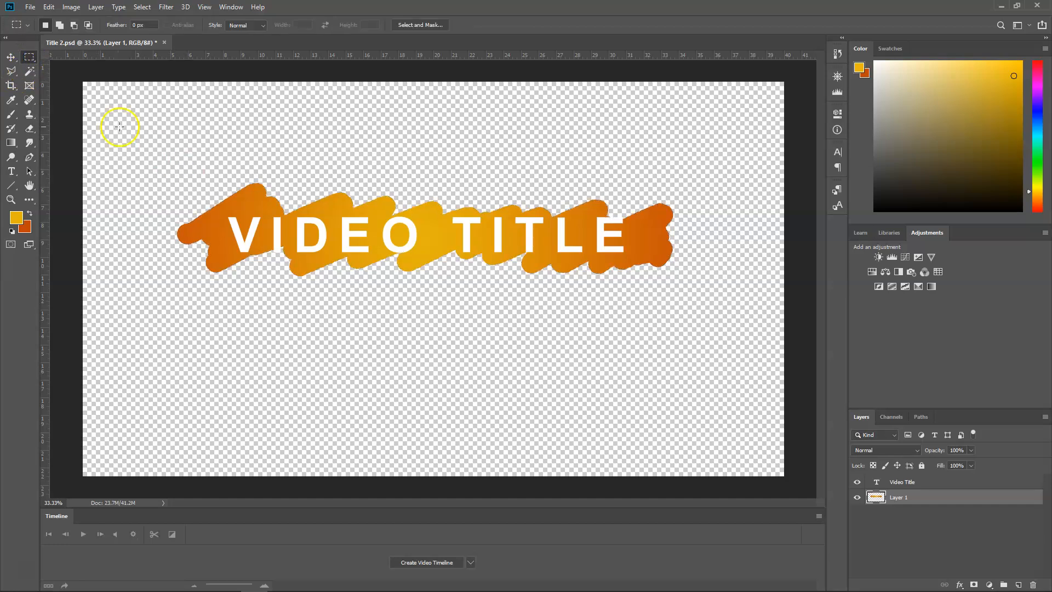
pyautogui.click(877, 482)
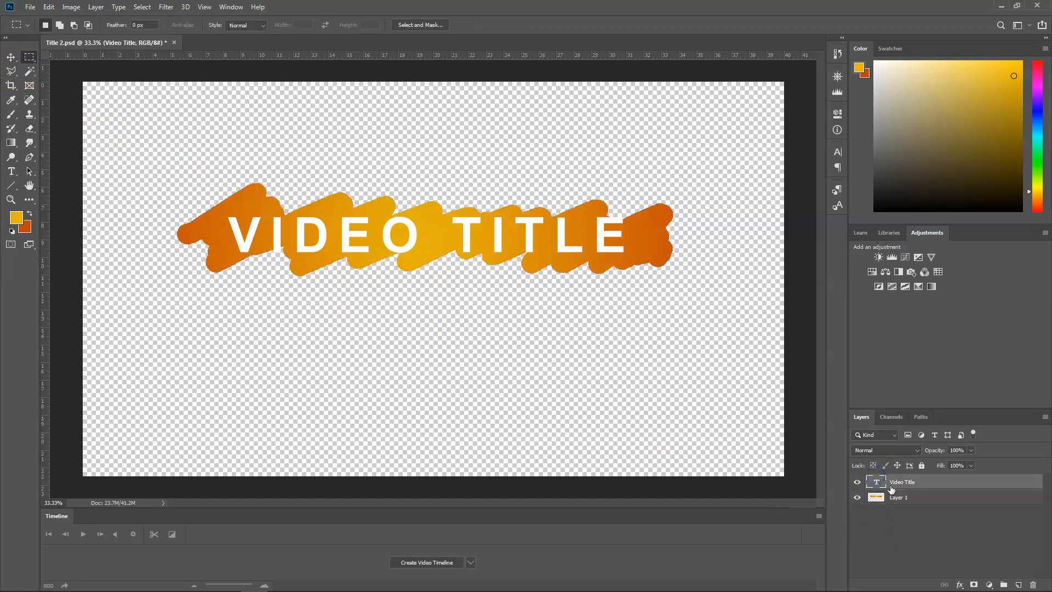
# - Add a Gradient Overlay effect to the Video Title text layer and set its gradient style to Radial
pyautogui.click(959, 584)
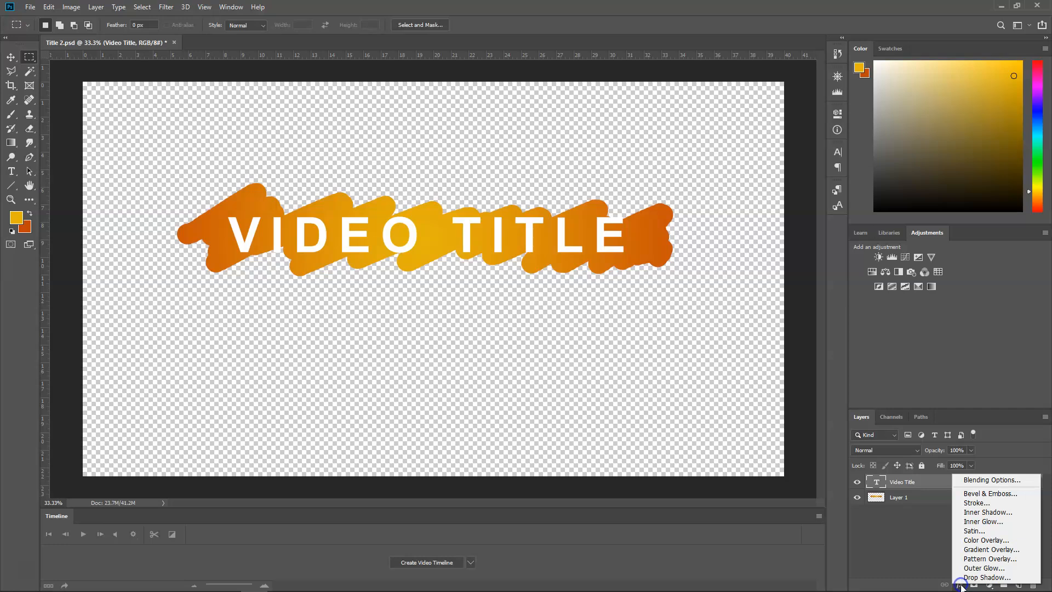
pyautogui.click(1009, 549)
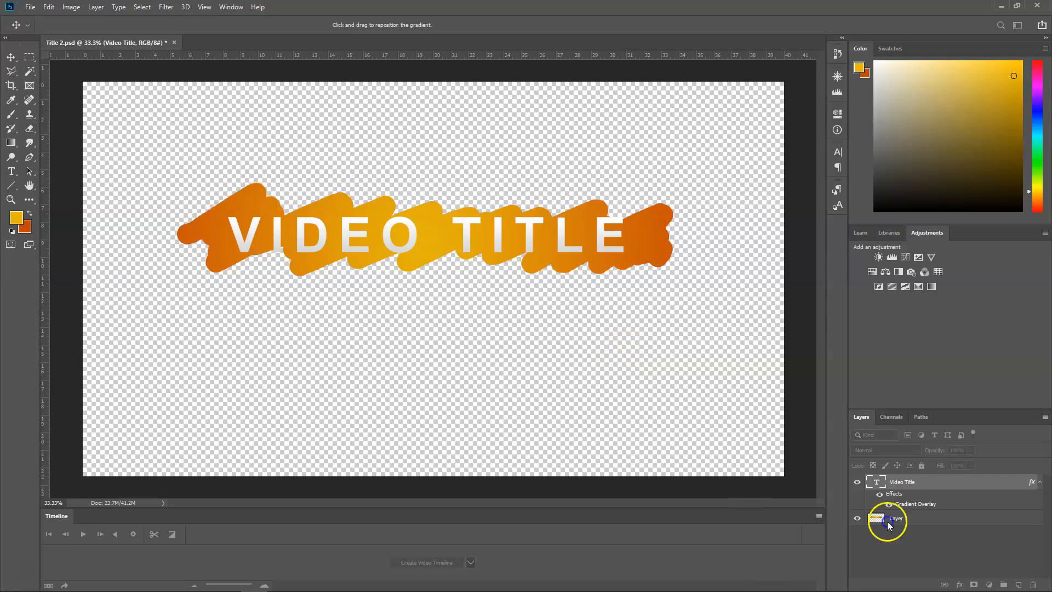
pyautogui.moveTo(706, 219); pyautogui.dragTo(758, 301)
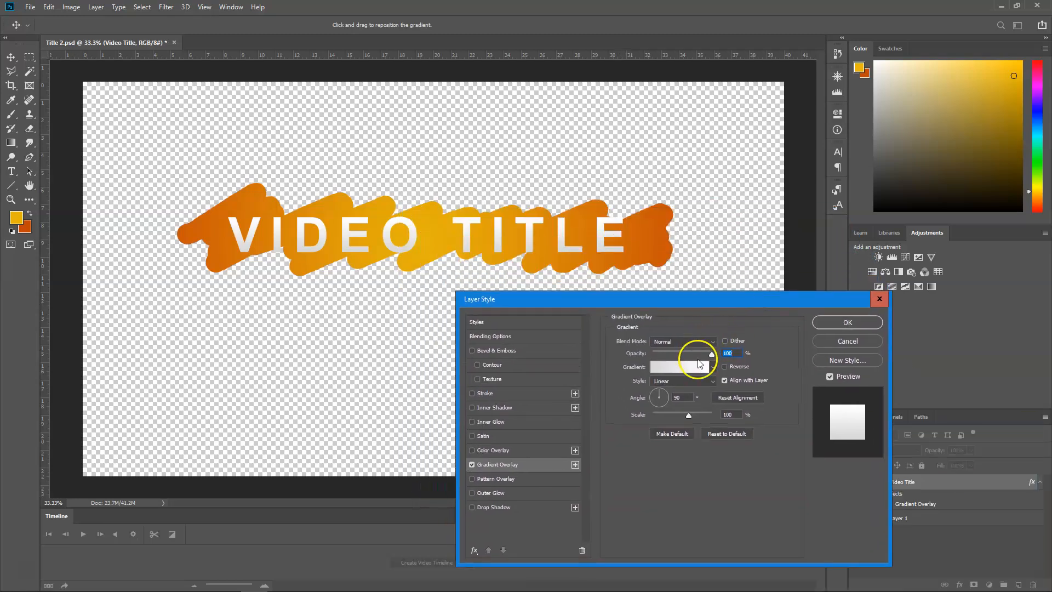
pyautogui.click(714, 367)
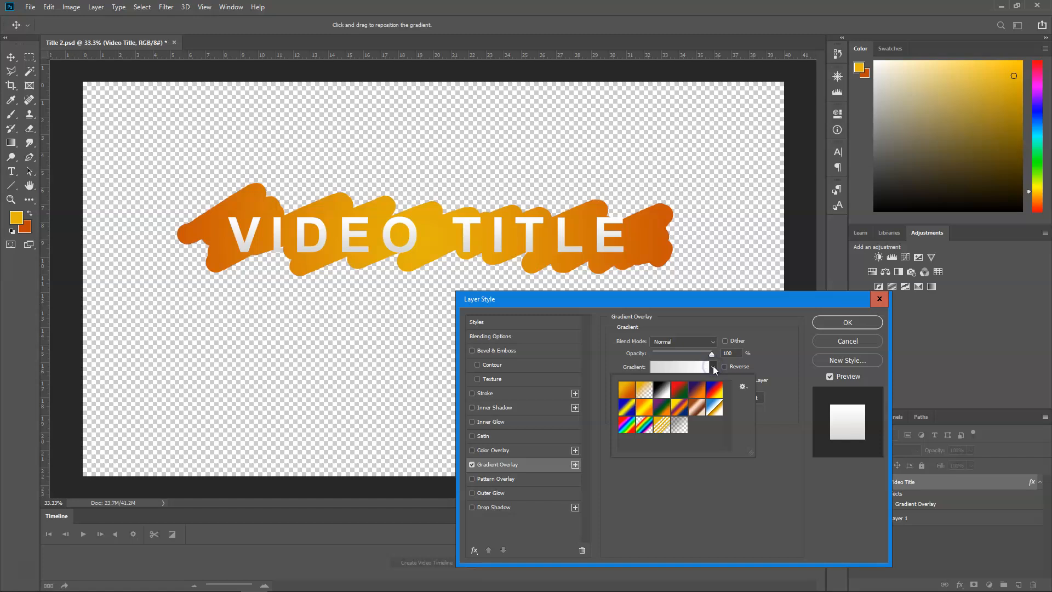
pyautogui.click(713, 367)
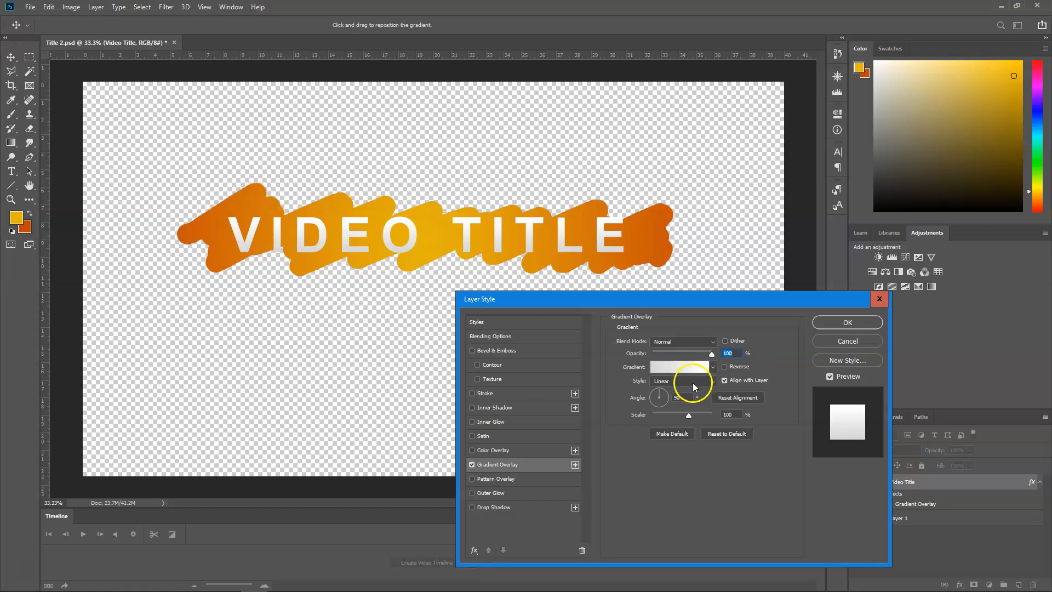
pyautogui.click(706, 382)
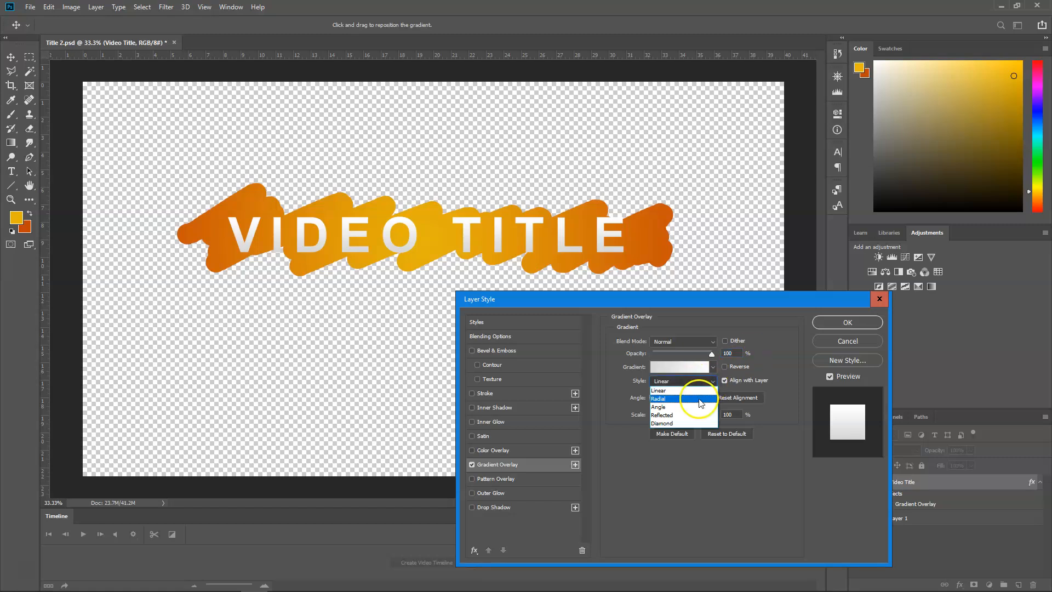
pyautogui.click(699, 401)
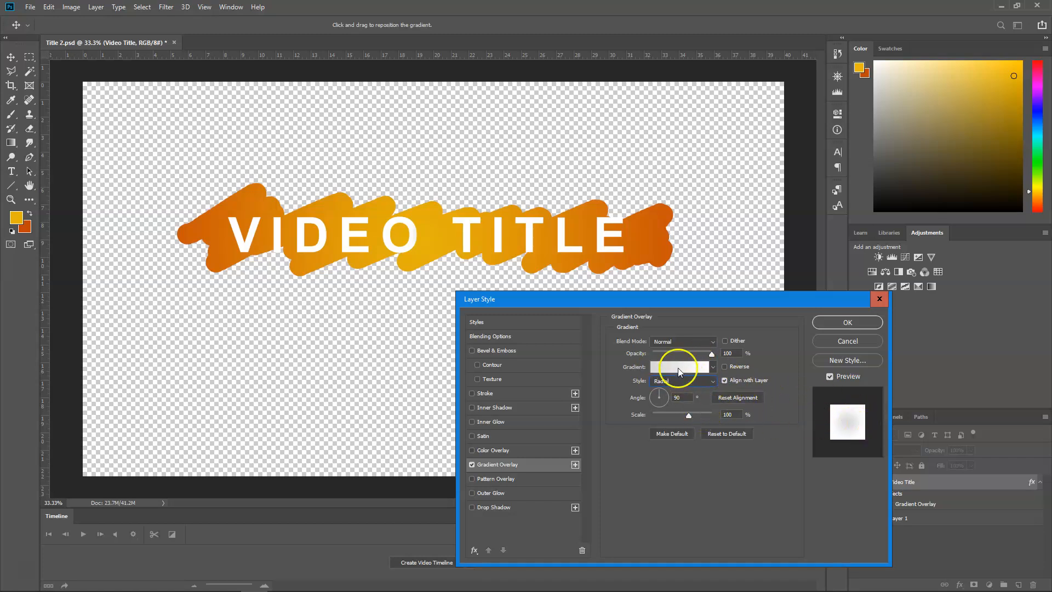
# - Shift the text's radial gradient slightly upward, reverse its colours and set its scale to 150%
pyautogui.moveTo(432, 252)
pyautogui.mouseDown()
pyautogui.moveTo(437, 236)
pyautogui.moveTo(403, 234)
pyautogui.moveTo(434, 235)
pyautogui.mouseUp()
pyautogui.click(739, 367)
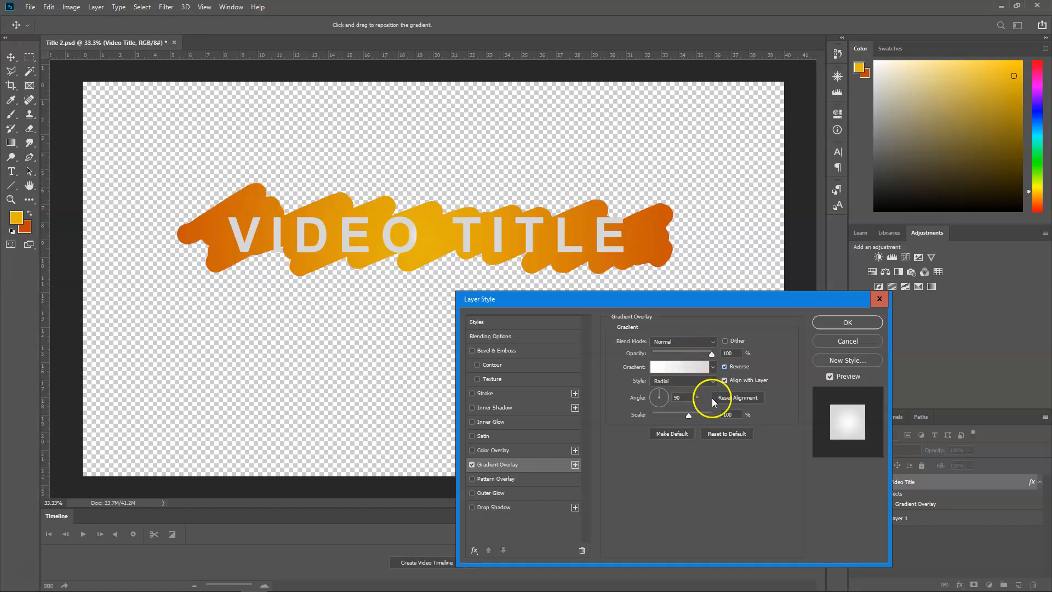
pyautogui.moveTo(688, 418); pyautogui.dragTo(769, 424)
pyautogui.click(714, 419)
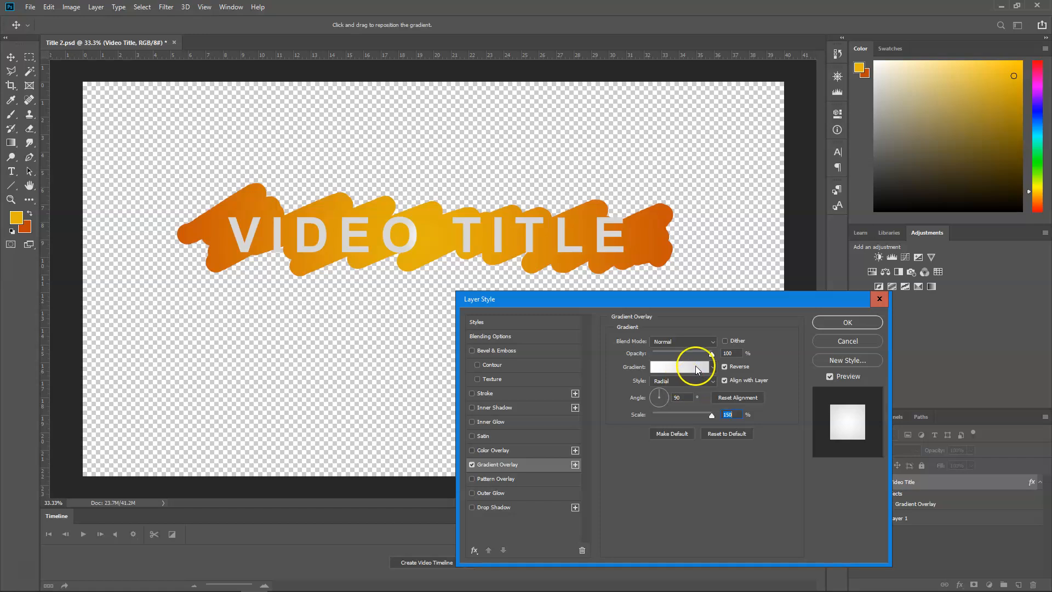
# - Adjust the angle of the text's gradient overlay and apply the layer style
pyautogui.click(668, 396)
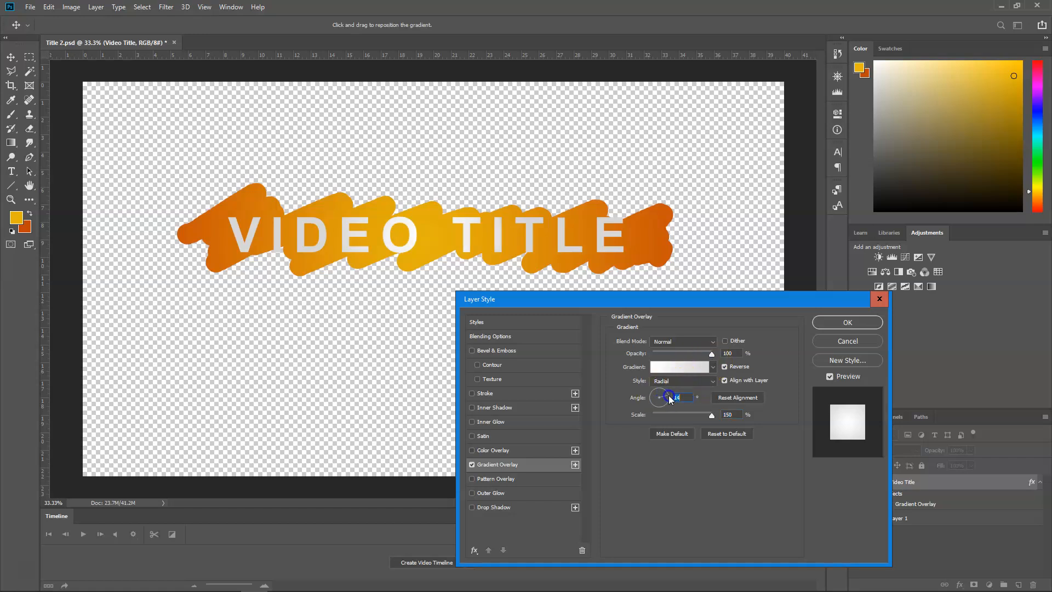
pyautogui.moveTo(667, 392); pyautogui.dragTo(695, 417)
pyautogui.click(682, 401)
pyautogui.click(666, 394)
pyautogui.click(852, 322)
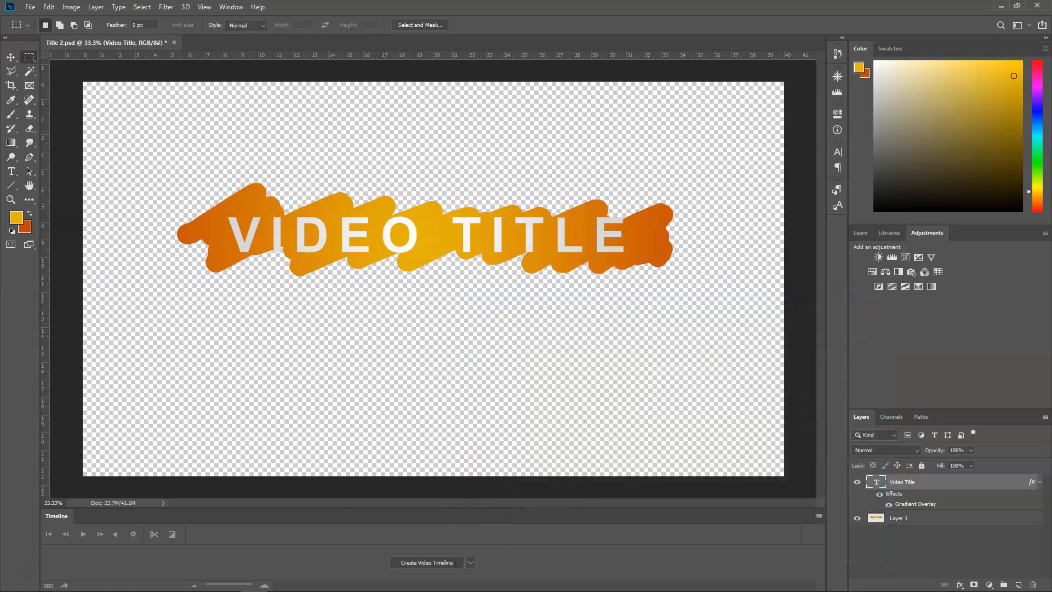
# - Save the text gradient changes to Title 2.psd and switch to Premiere Pro to check the title in the 02 sequence
pyautogui.click(30, 6)
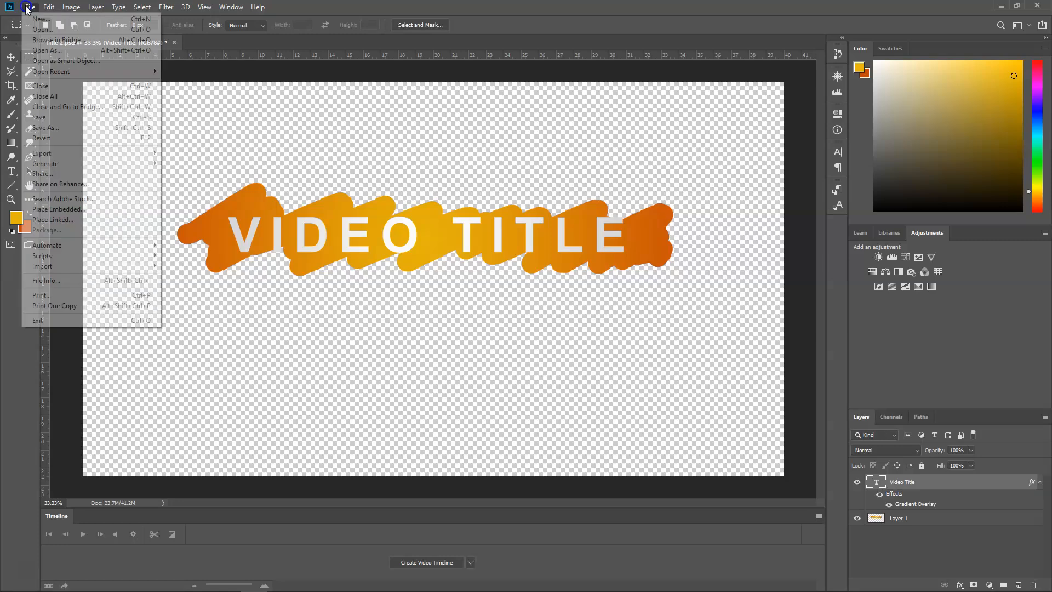
pyautogui.click(71, 117)
pyautogui.hotkey('alt', 'Tab')
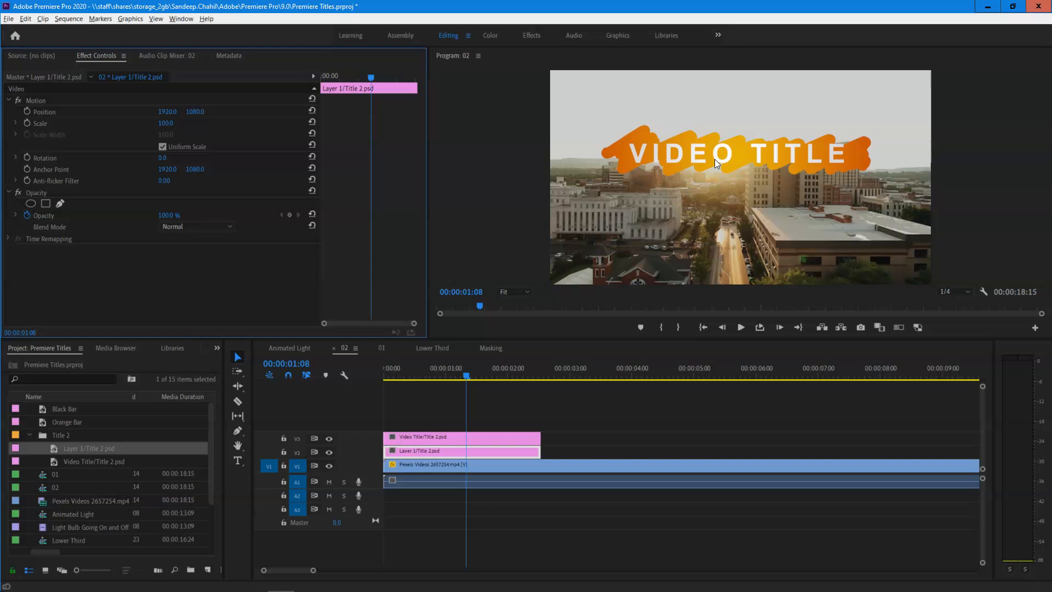
pyautogui.click(715, 181)
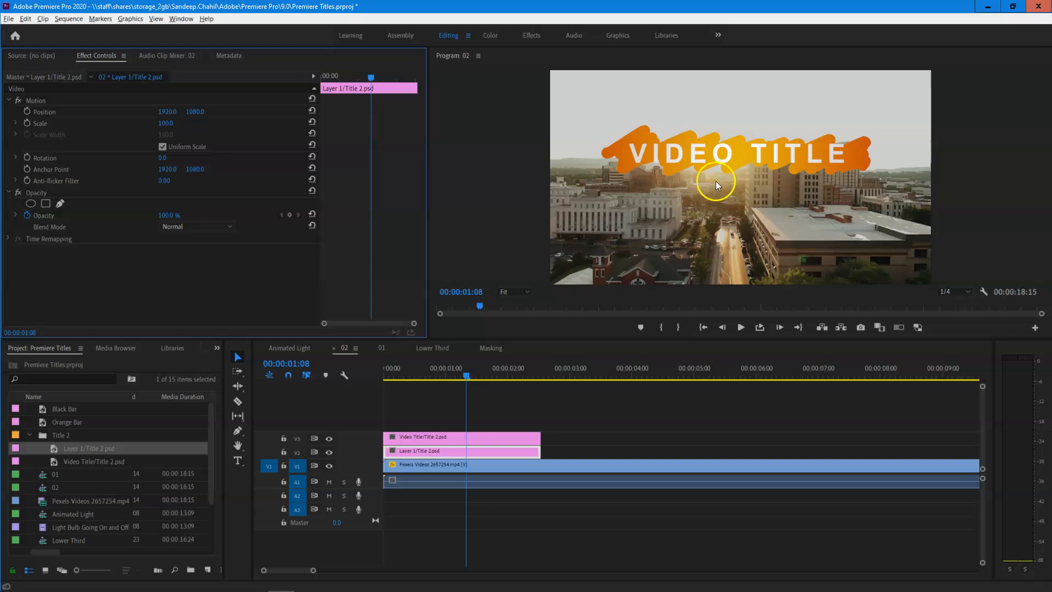